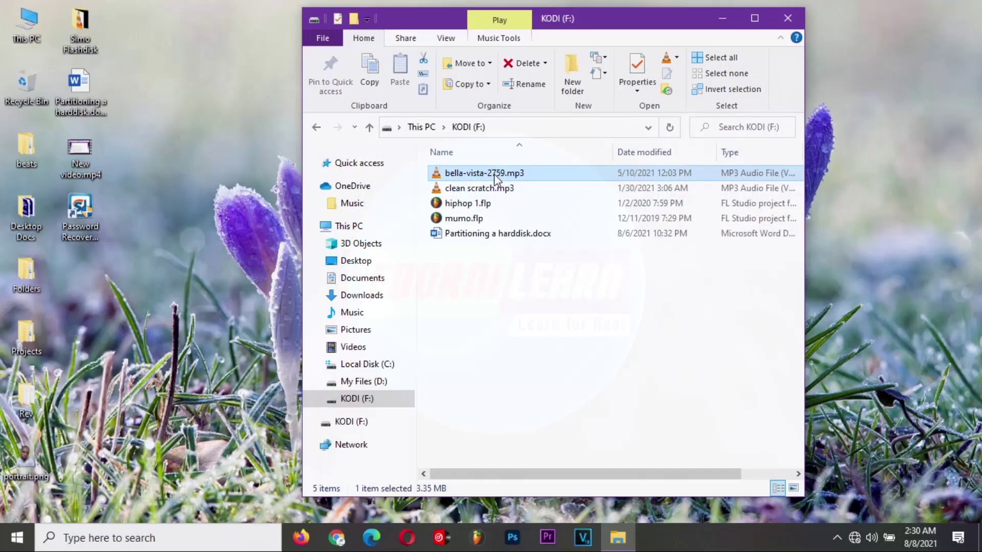
# - Permanently delete bella-vista-2759.mp3 and quick-format the KODI (F:) drive as FAT32
pyautogui.press('Delete')
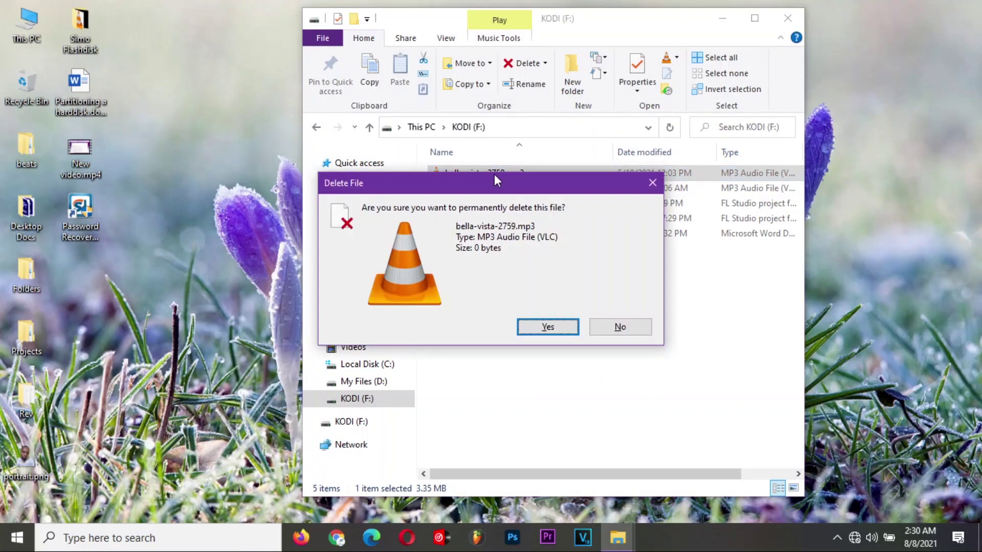
pyautogui.click(547, 328)
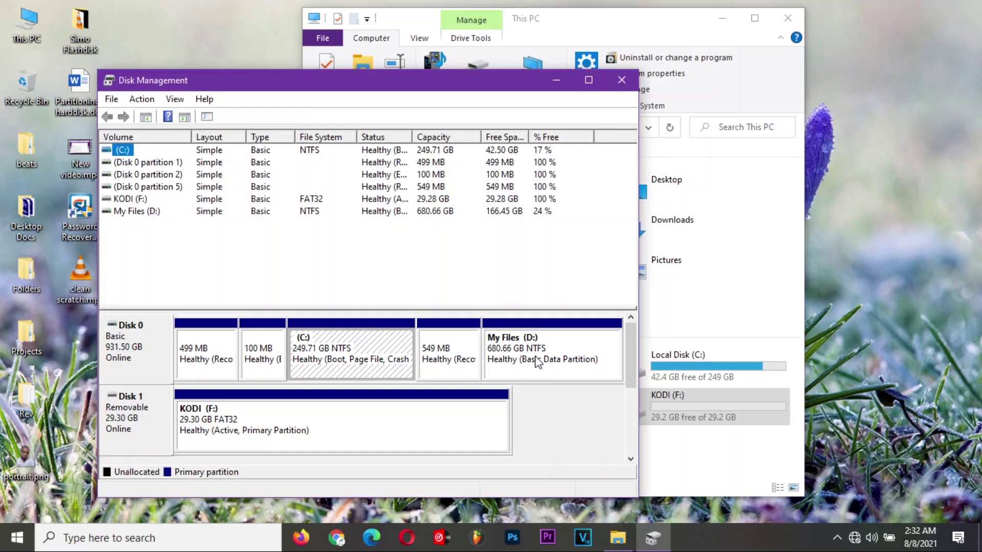
pyautogui.rightClick(536, 358)
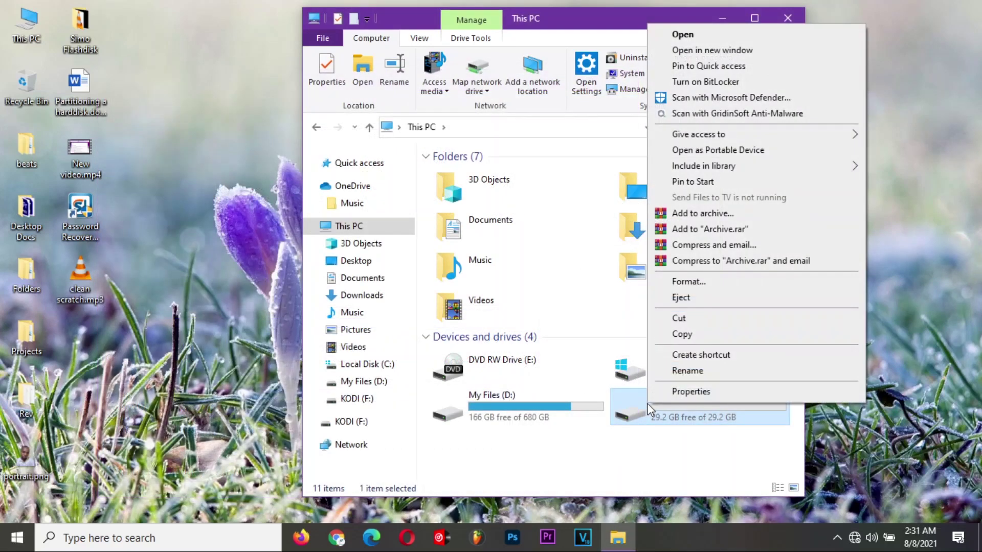
pyautogui.click(701, 282)
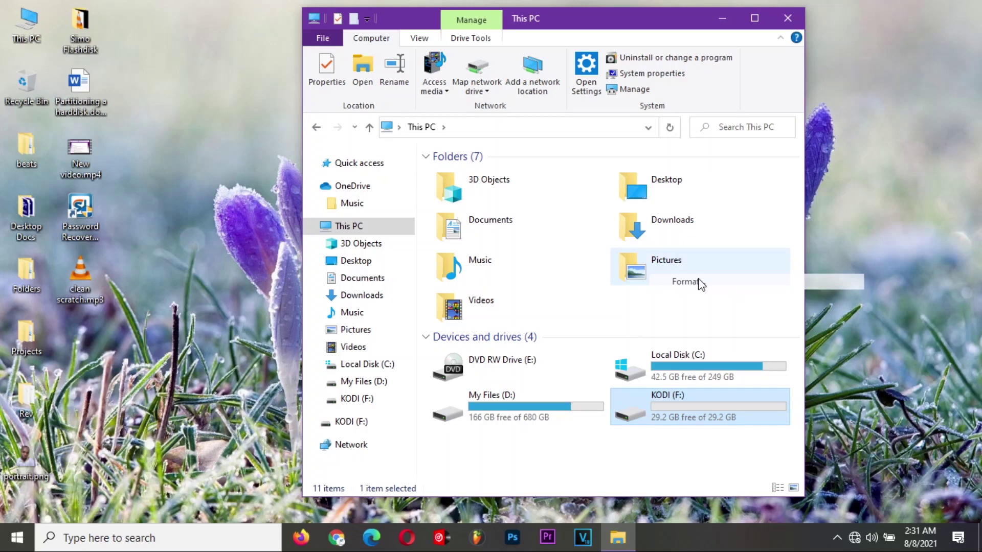
pyautogui.moveTo(483, 202); pyautogui.dragTo(566, 77)
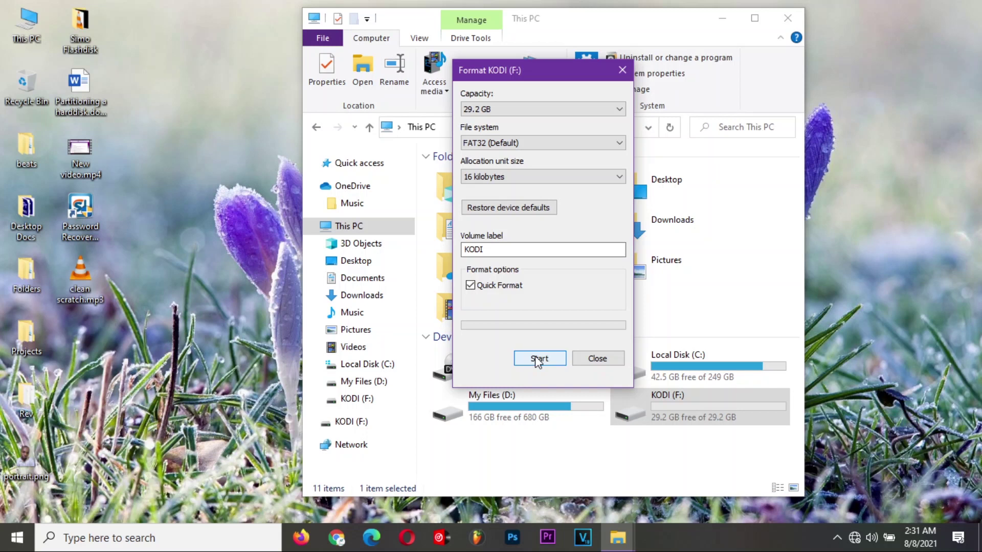
pyautogui.click(536, 359)
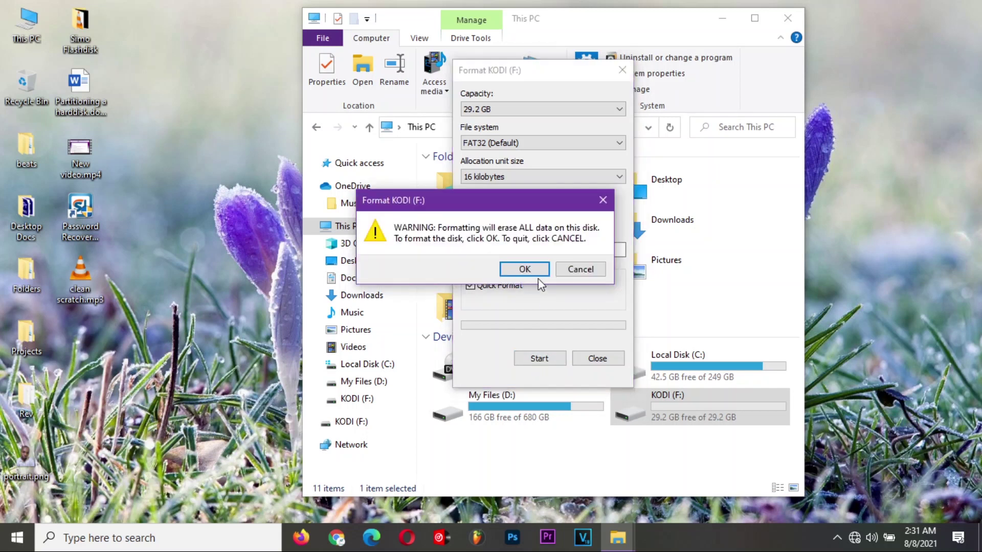
pyautogui.click(528, 269)
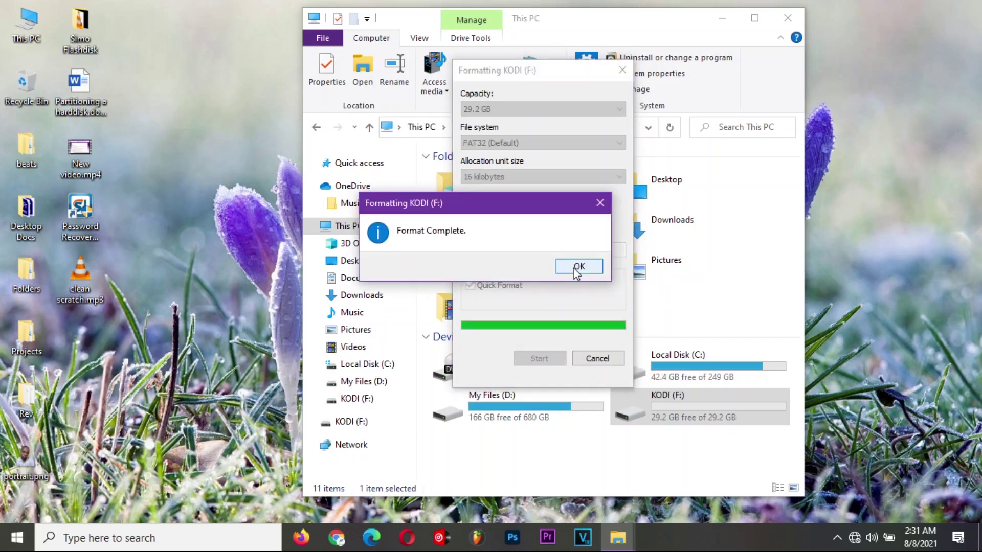
pyautogui.click(577, 267)
pyautogui.click(597, 358)
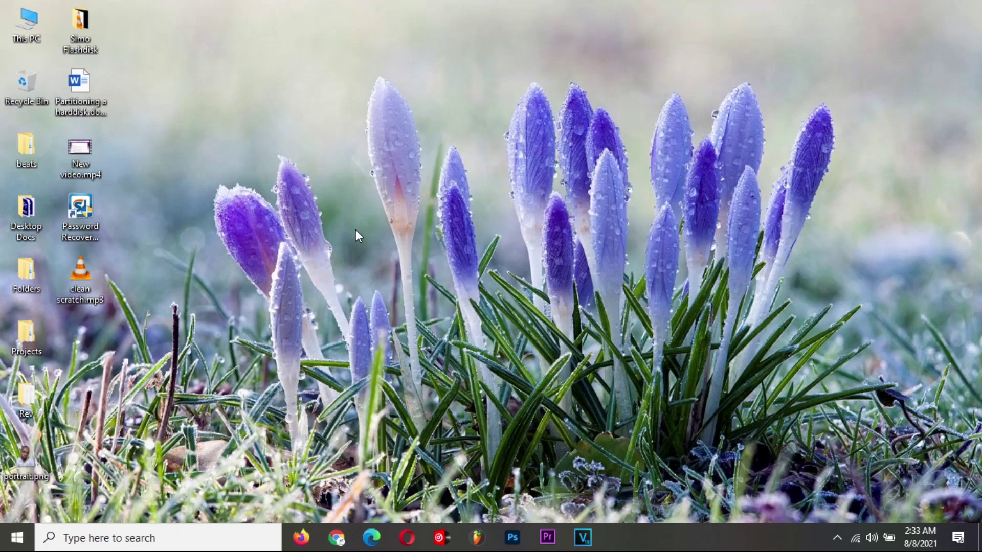
# - Launch Chrome and search Google for 'easeus data recovery'
pyautogui.click(336, 537)
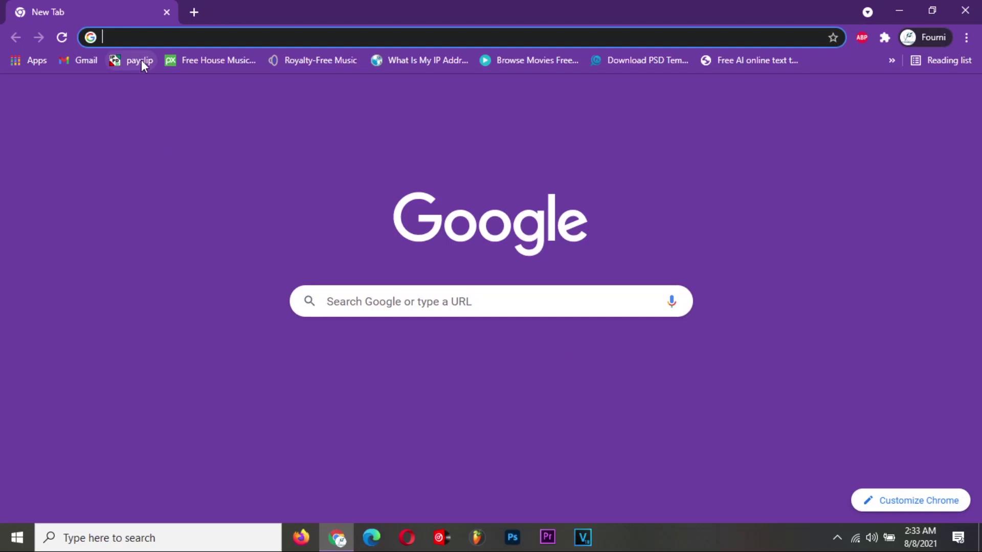
pyautogui.click(129, 39)
pyautogui.write('e')
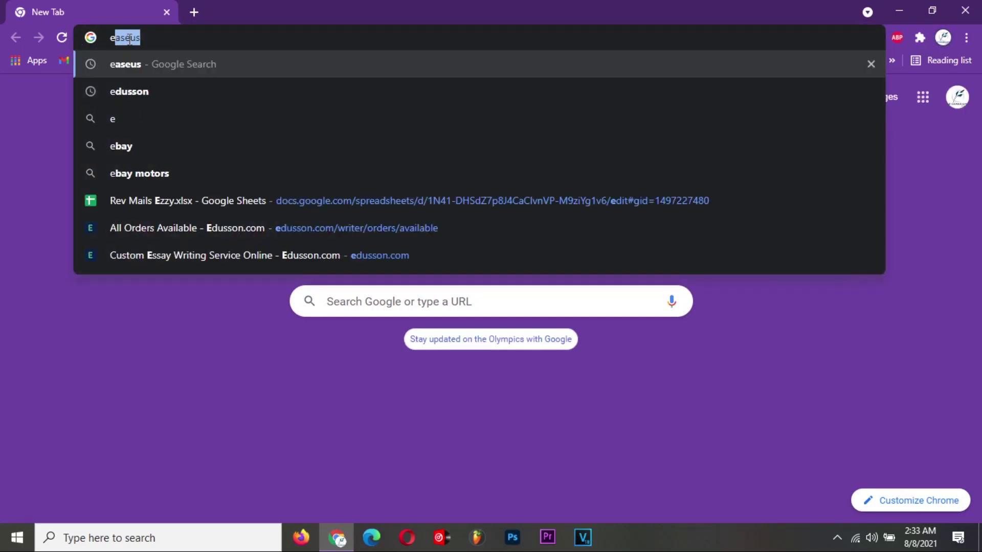
pyautogui.write('aseus')
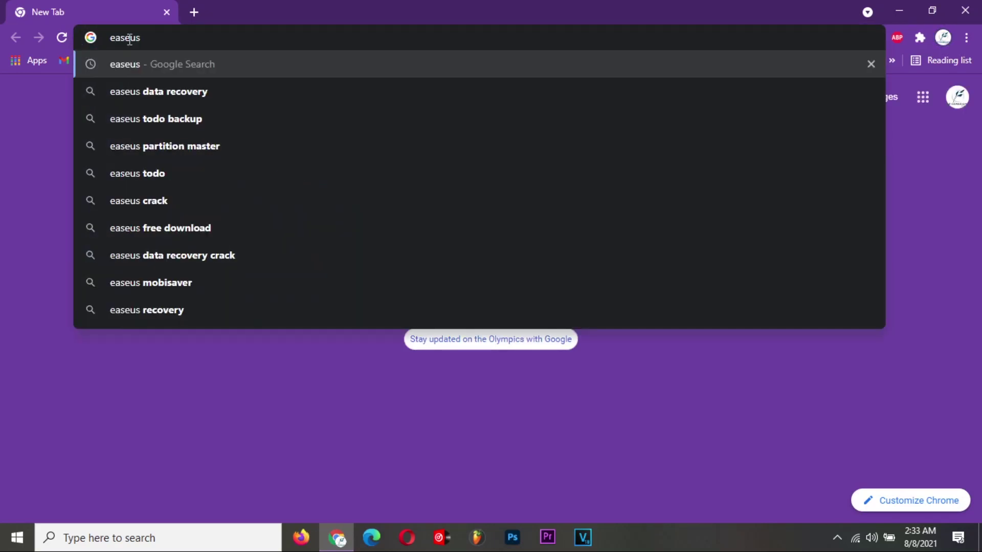
pyautogui.press('Down')
pyautogui.press('Return')
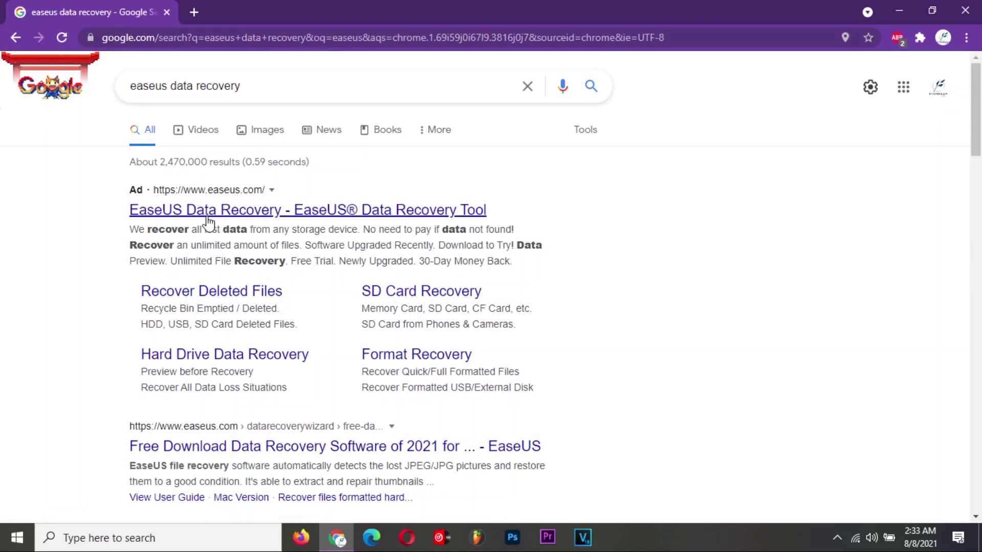
pyautogui.scroll(-2, 222, 230)
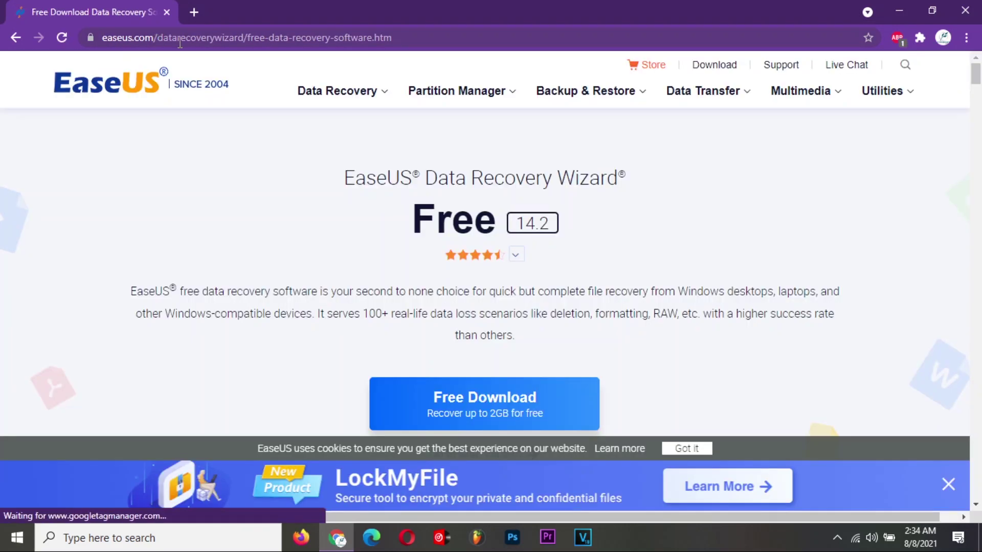
pyautogui.scroll(-1, 484, 223)
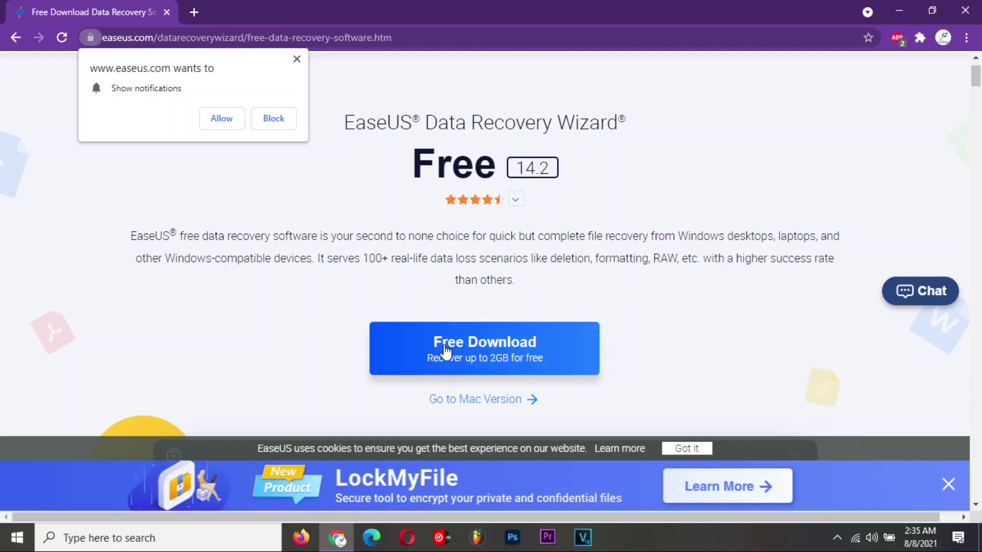
# - Download the 1.97 MB EaseUS installer with Internet Download Manager and open its folder
pyautogui.click(476, 359)
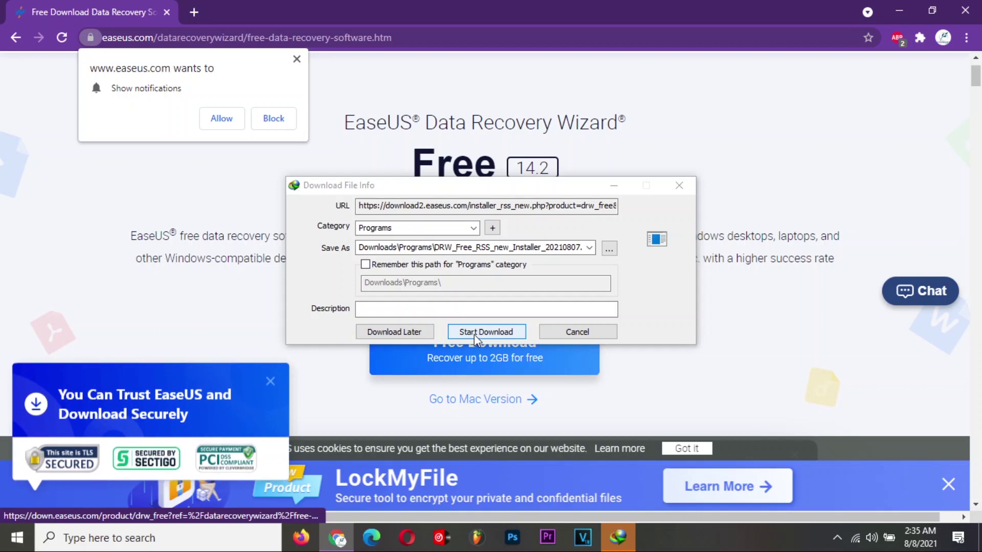
pyautogui.click(474, 335)
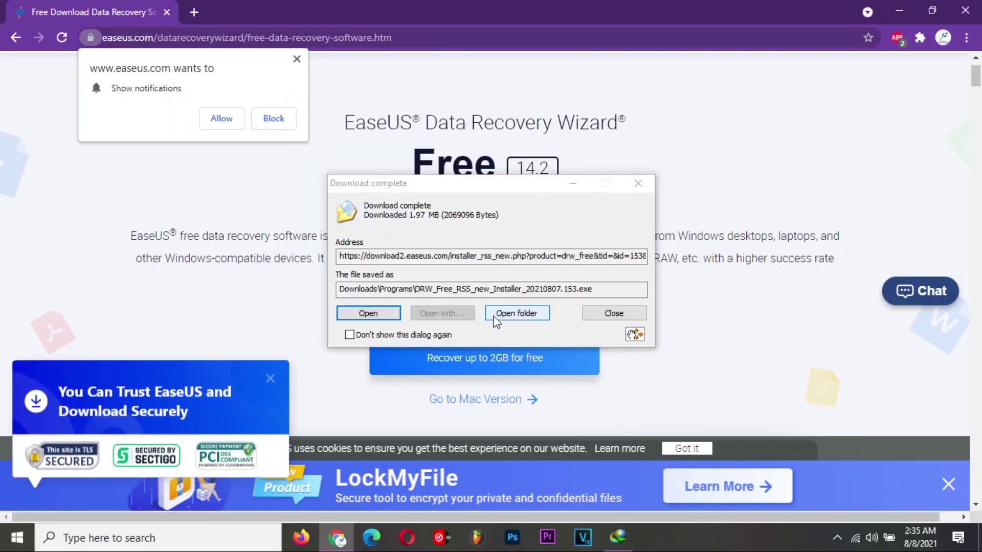
pyautogui.click(507, 310)
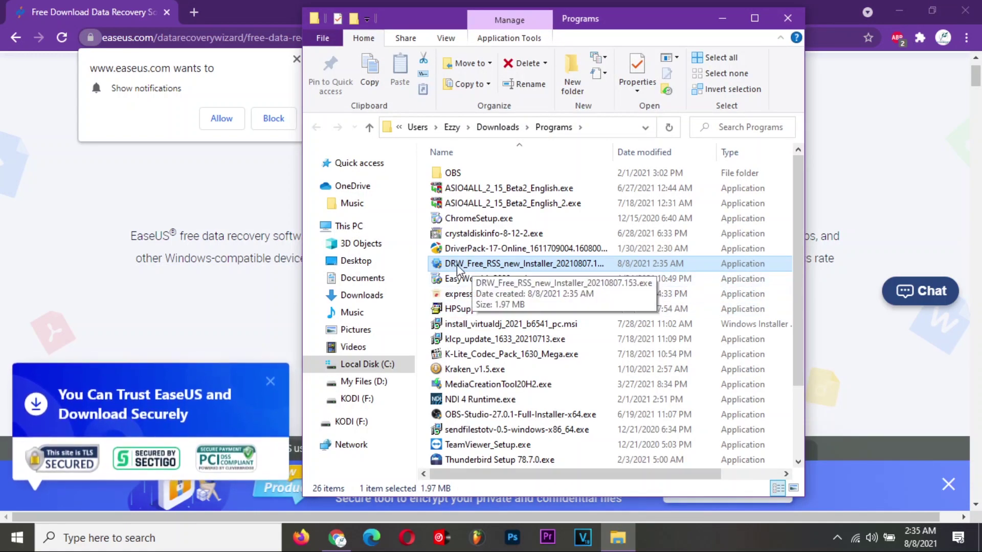
# - Run DRW_Free_RSS_new_Installer_20210807.153.exe as administrator
pyautogui.rightClick(455, 268)
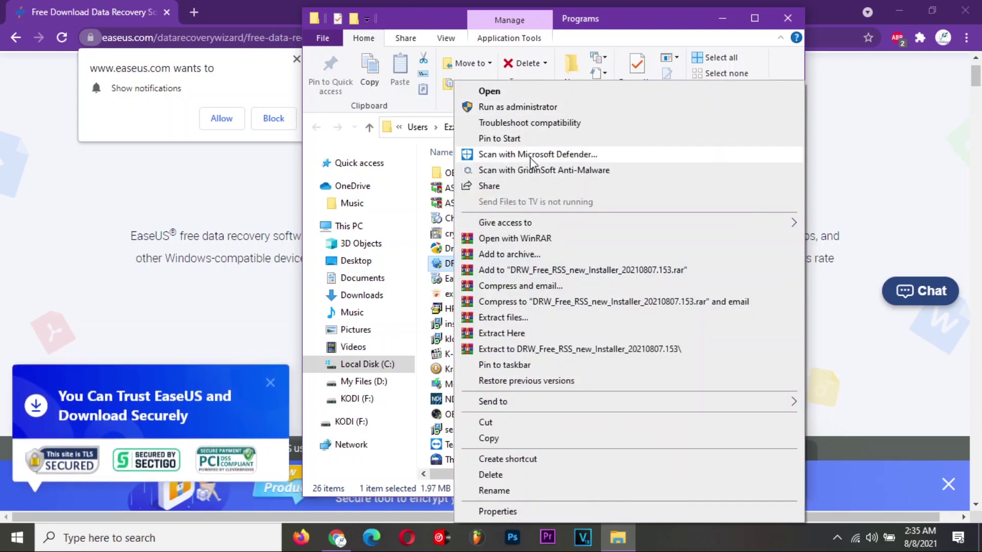
pyautogui.click(527, 108)
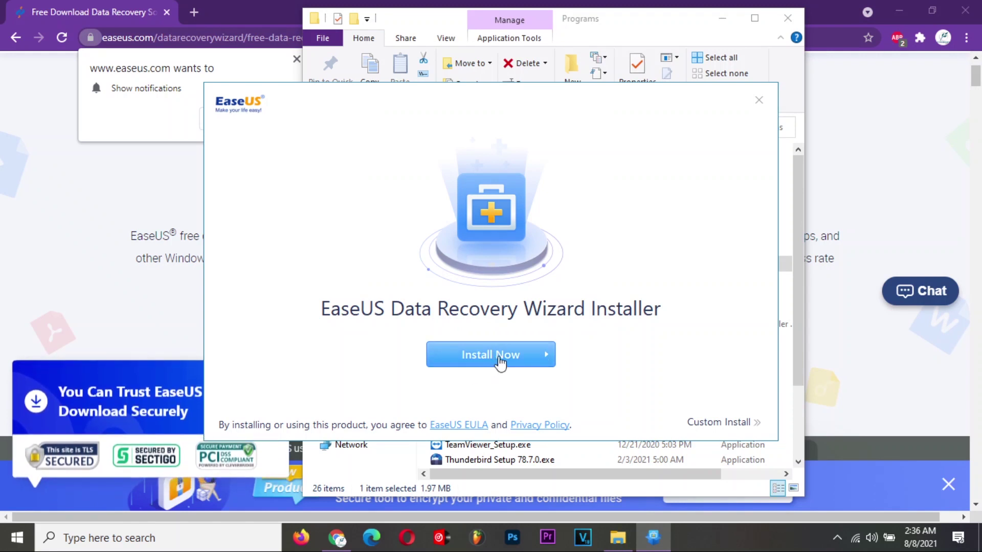
# - Start installing EaseUS Data Recovery Wizard with Install Now
pyautogui.click(500, 361)
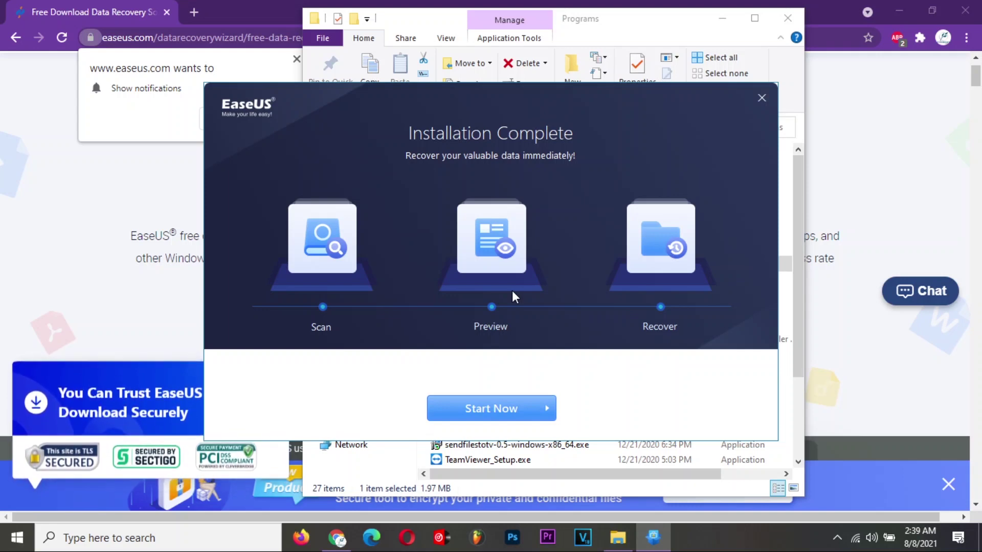
# - Close the Downloads folder and Chrome, then launch the recovery wizard from the installer
pyautogui.click(778, 15)
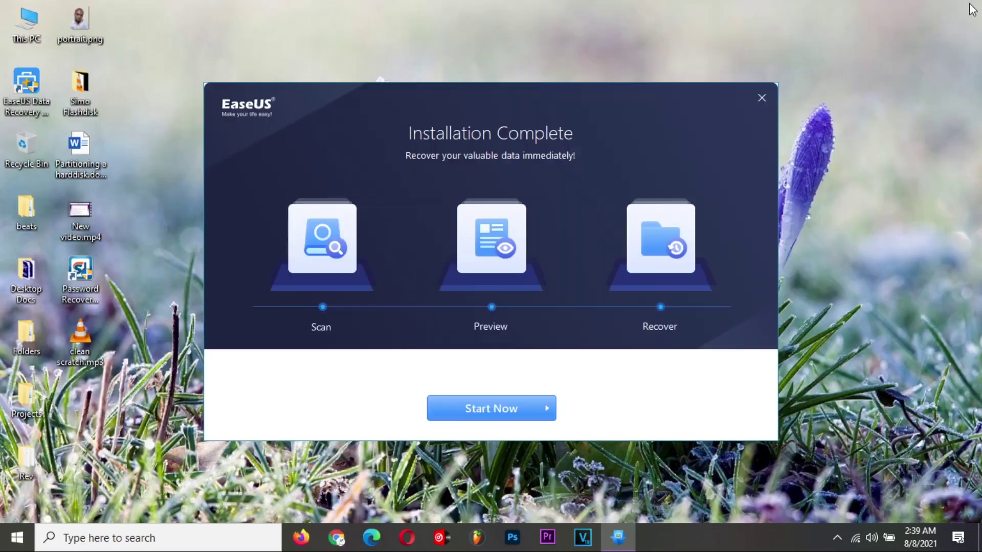
pyautogui.click(965, 10)
pyautogui.click(505, 409)
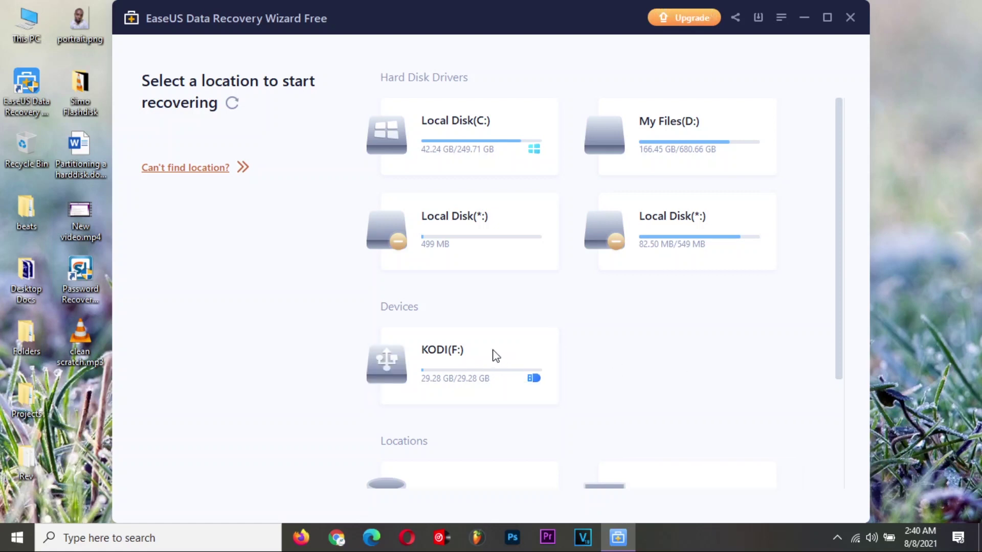
pyautogui.moveTo(469, 366)
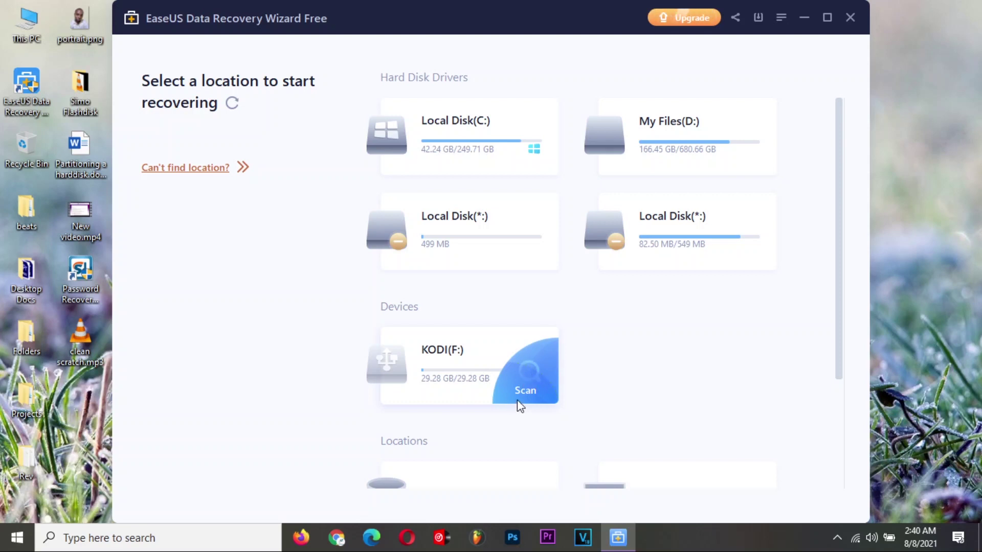
pyautogui.press('super+e')
pyautogui.click(667, 416)
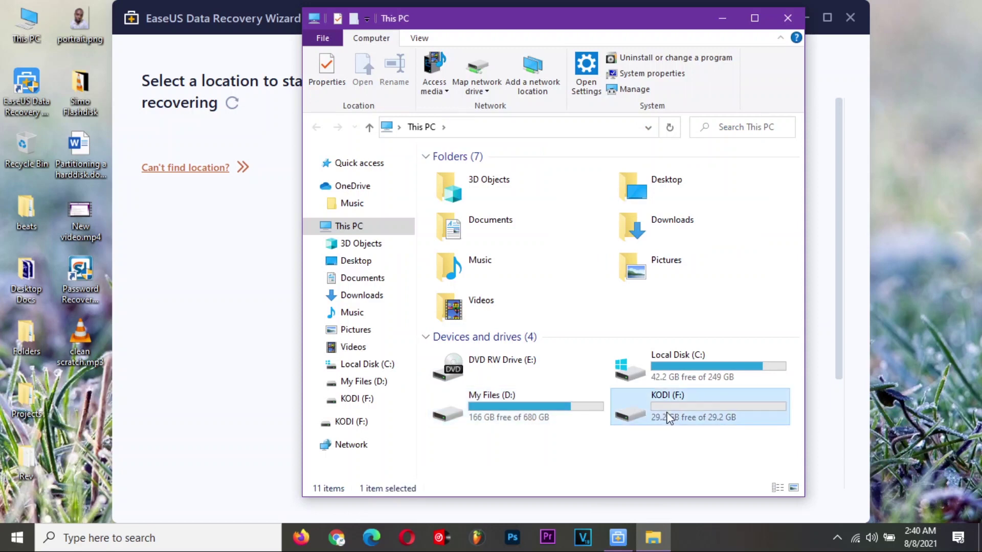
pyautogui.doubleClick(667, 415)
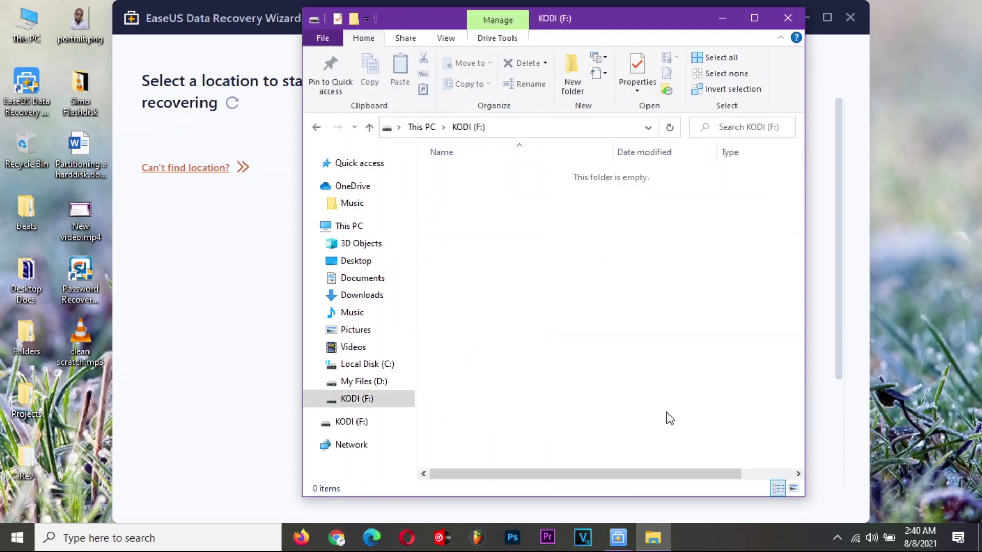
pyautogui.rightClick(583, 240)
pyautogui.click(633, 299)
pyautogui.click(446, 38)
pyautogui.click(595, 90)
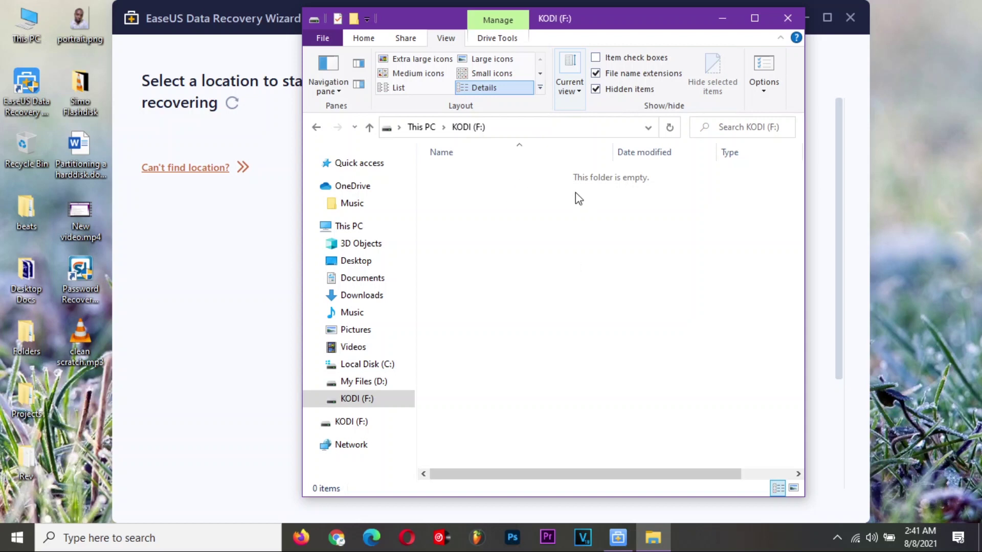
pyautogui.click(596, 90)
pyautogui.click(788, 19)
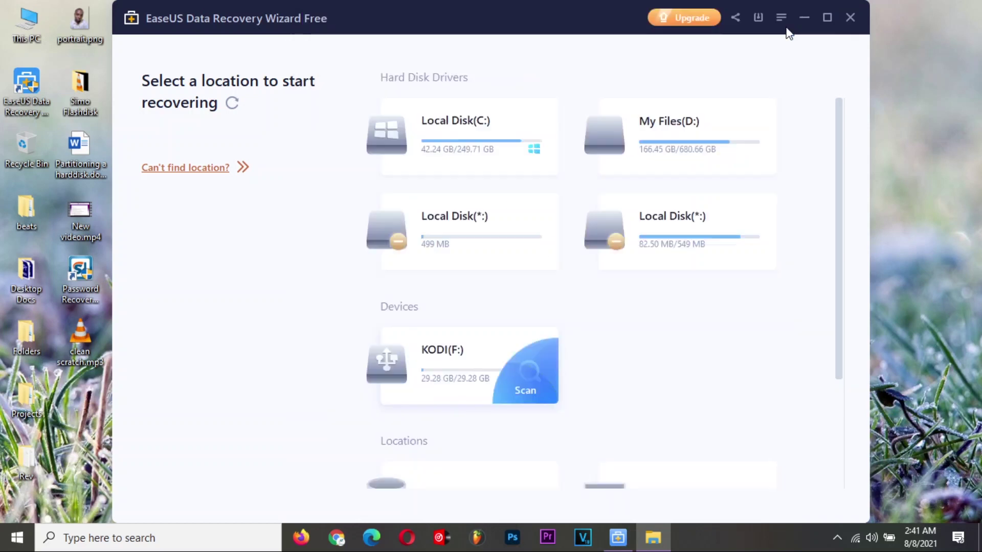
# - Quick-scan the KODI (F:) drive for lost files
pyautogui.click(518, 383)
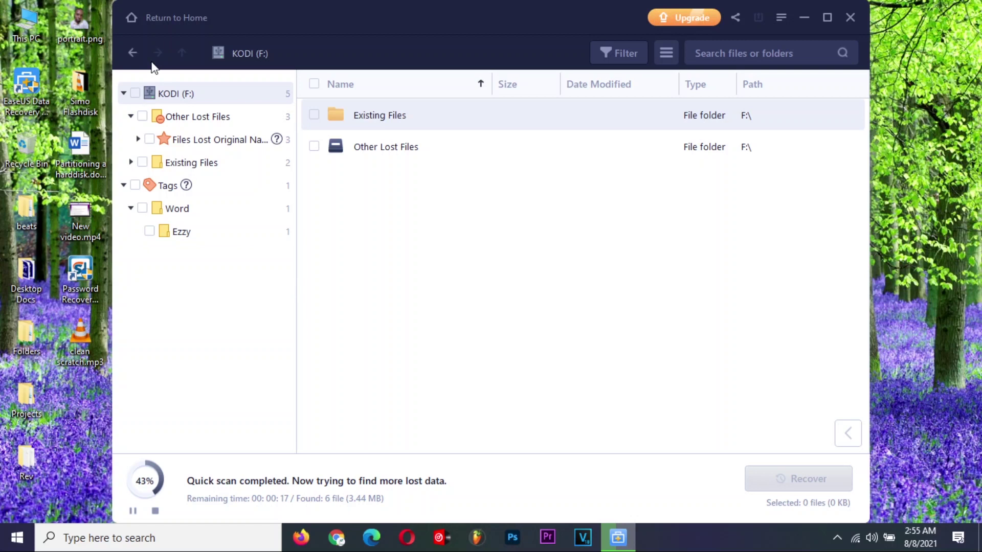
# - Mark the KODI (F:) drive and the Tags group for recovery
pyautogui.click(135, 94)
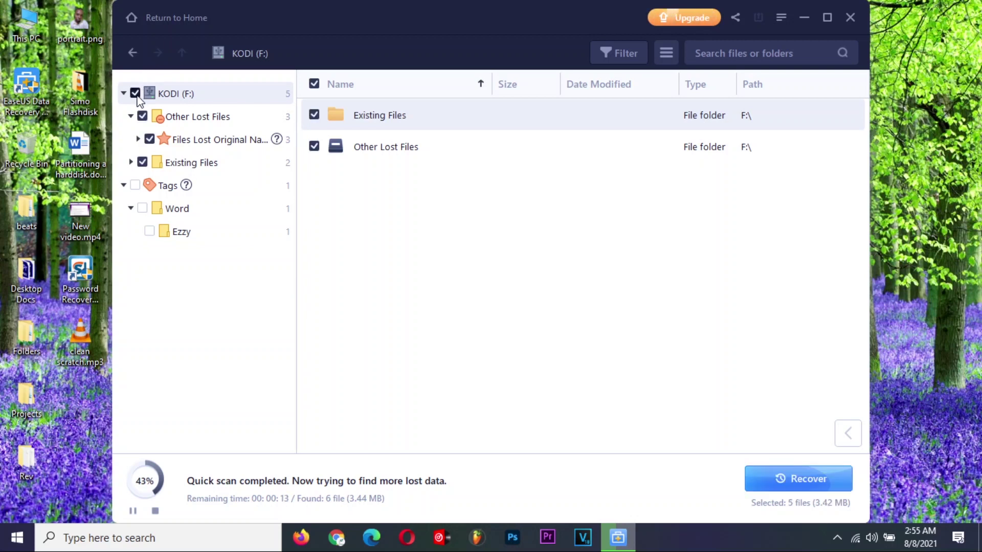
pyautogui.click(135, 186)
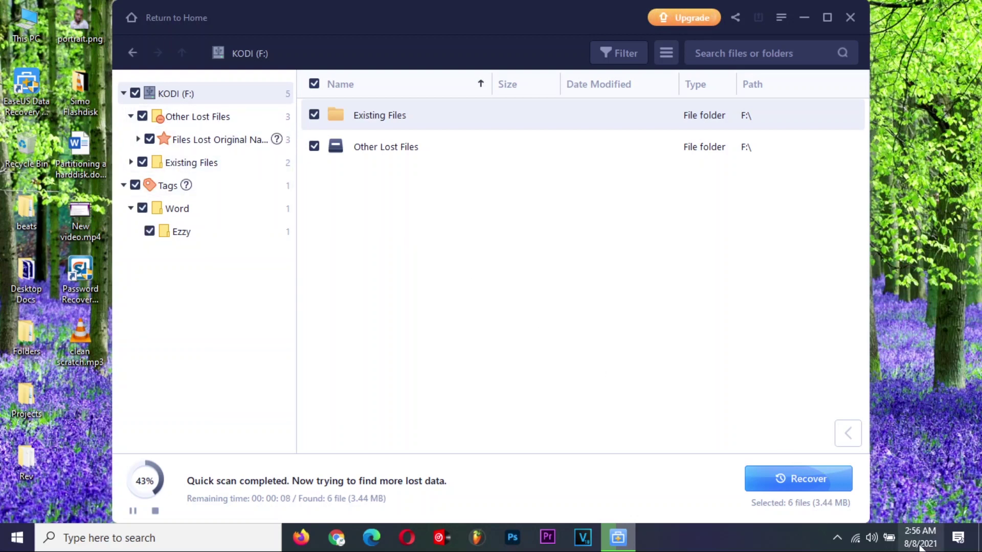
pyautogui.click(795, 472)
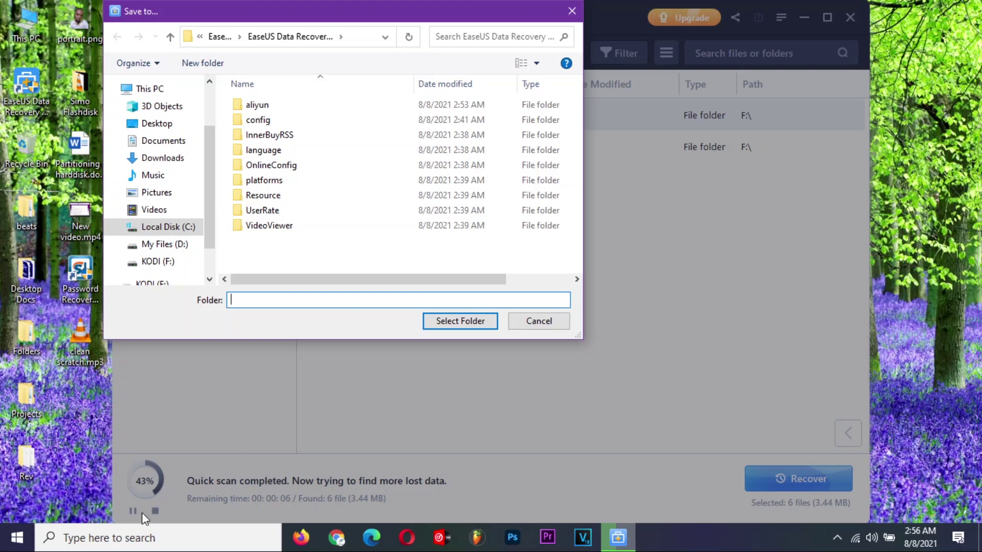
pyautogui.moveTo(161, 230)
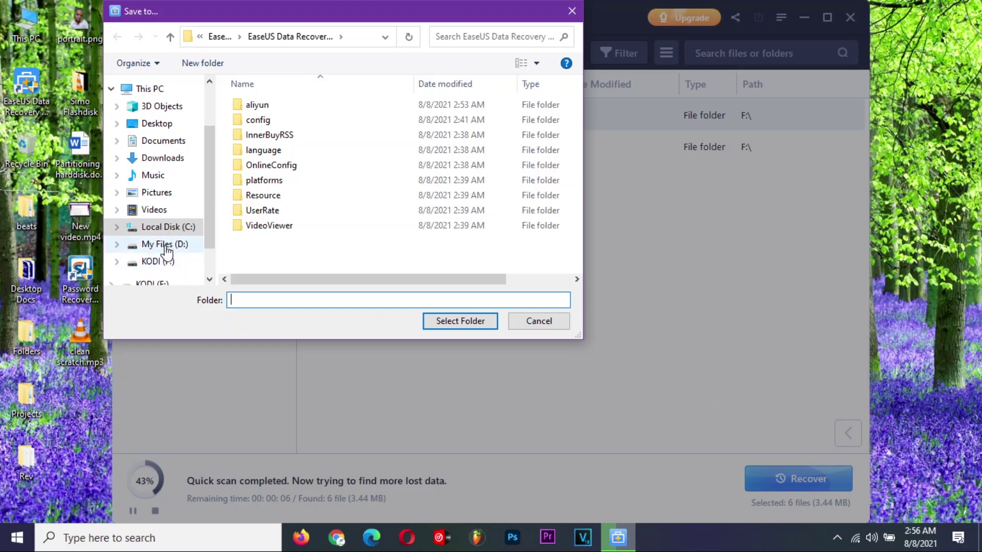
# - Create a new Desktop folder named Recovered and open it as the destination
pyautogui.click(167, 245)
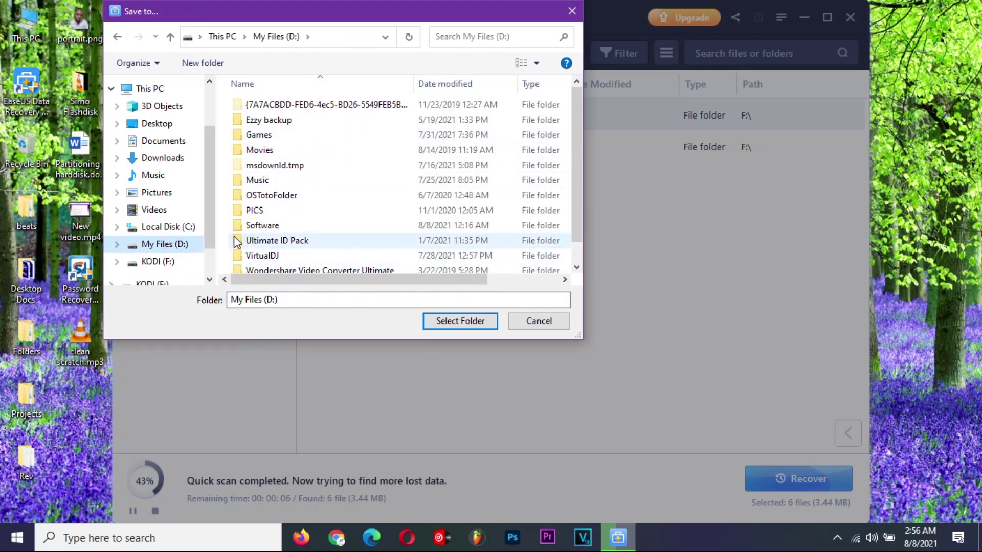
pyautogui.click(167, 125)
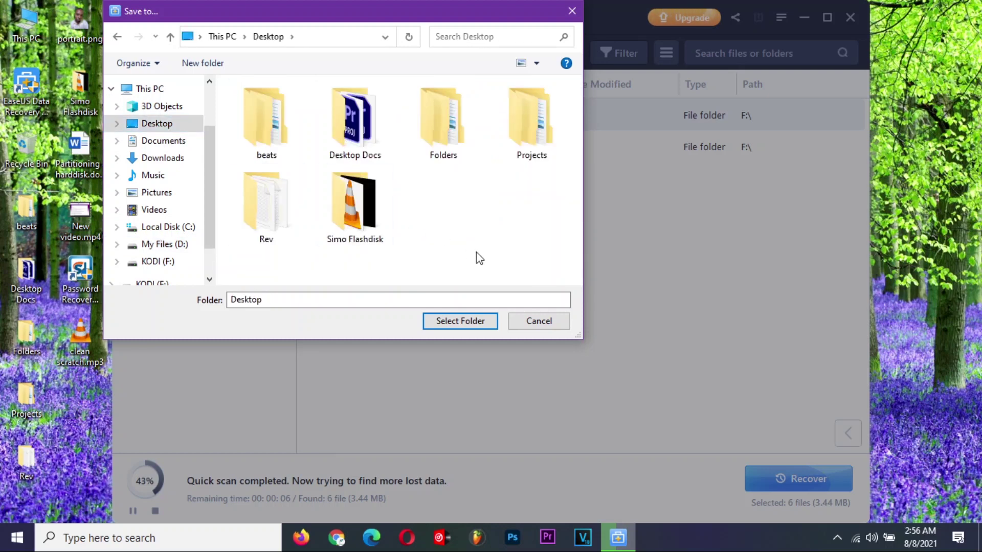
pyautogui.hotkey('ctrl', 'shift', 'n')
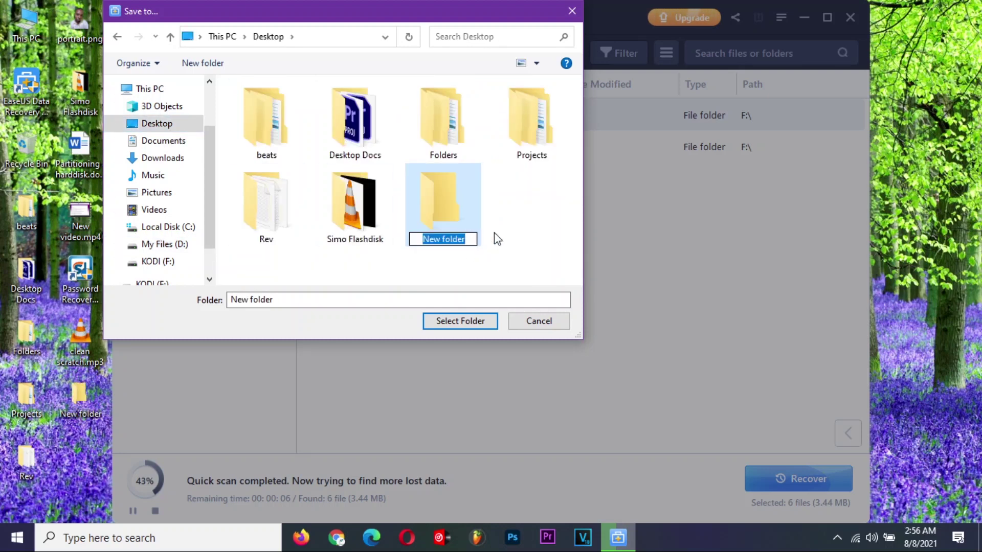
pyautogui.write('Rec')
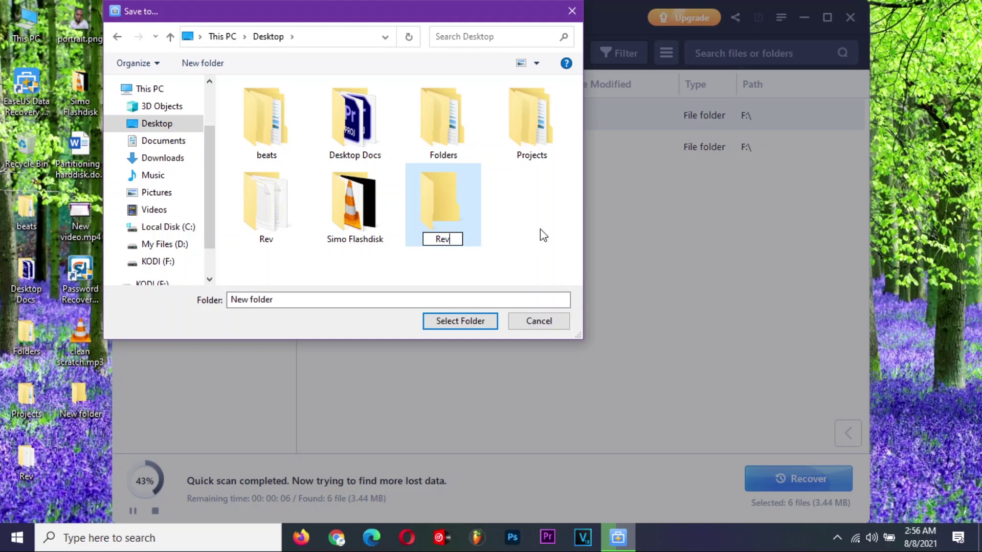
pyautogui.write('over')
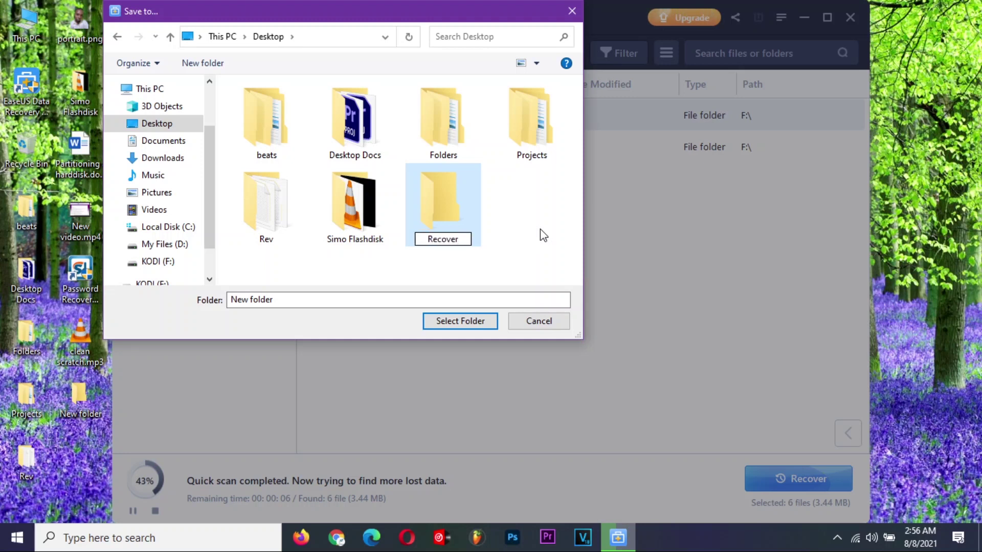
pyautogui.write('ed')
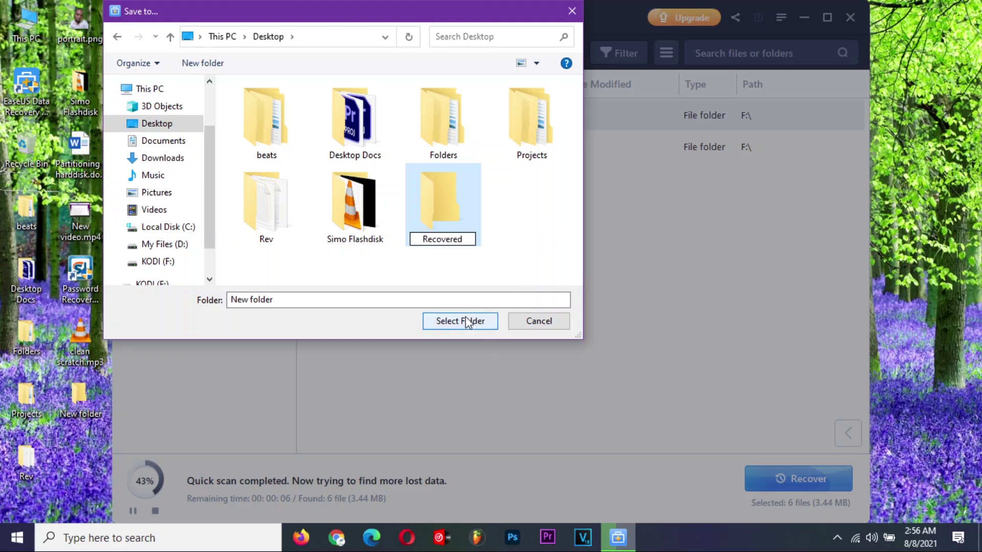
pyautogui.click(469, 322)
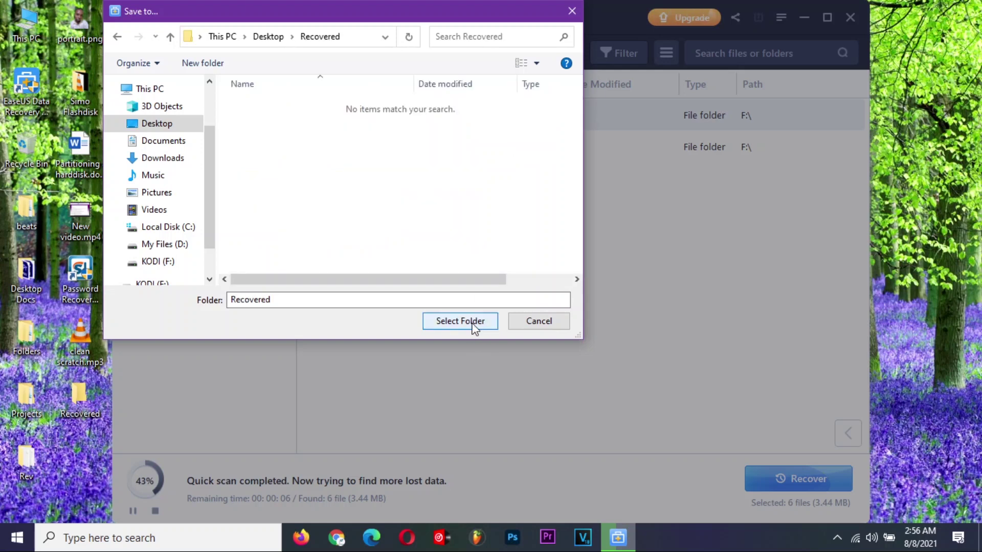
# - Save the six recovered files (3.44 MB) into Recovered and inspect the output folder
pyautogui.click(471, 323)
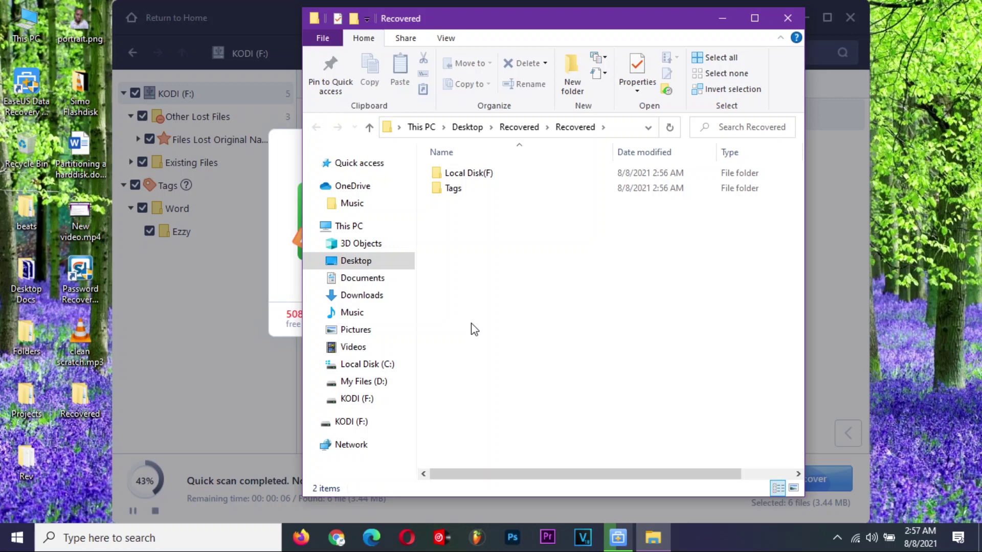
pyautogui.click(290, 167)
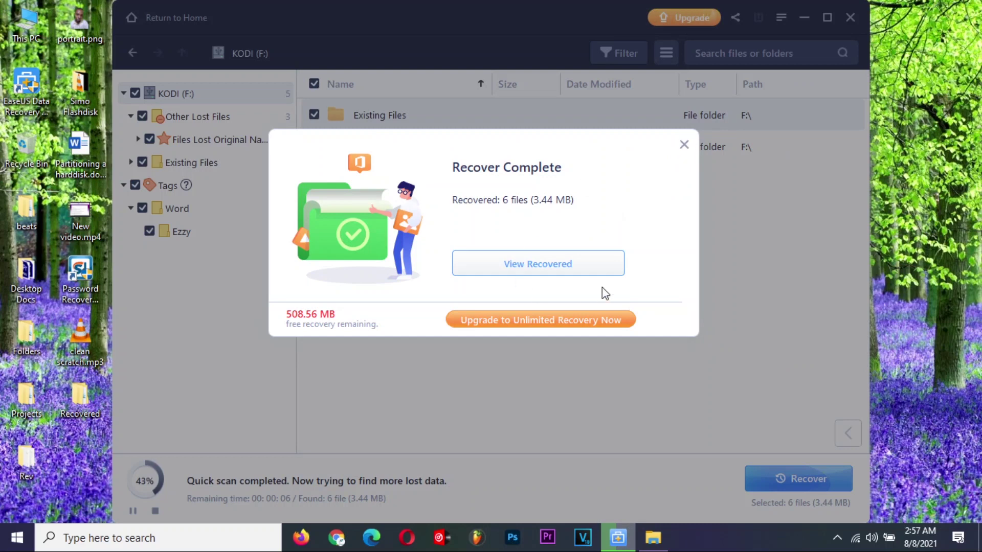
pyautogui.click(550, 269)
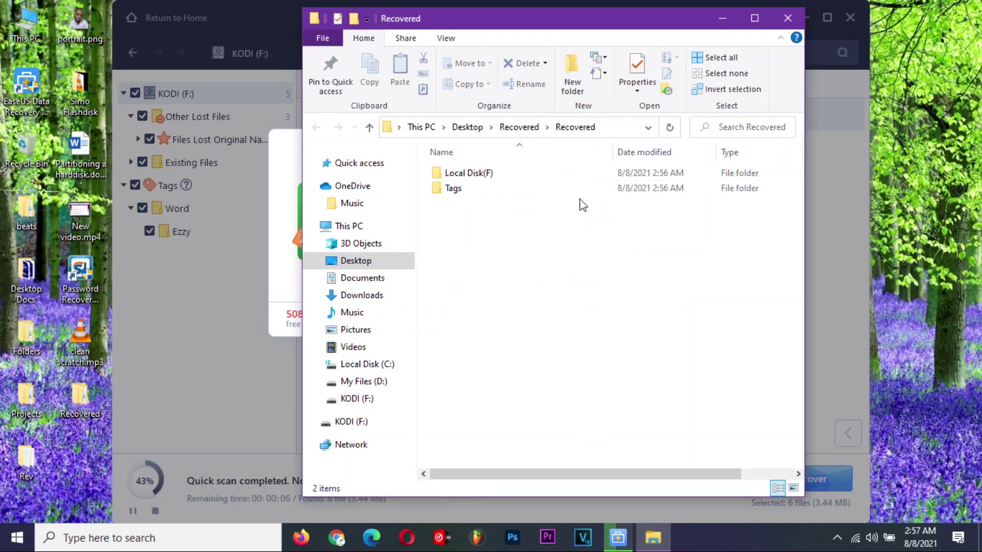
pyautogui.click(787, 18)
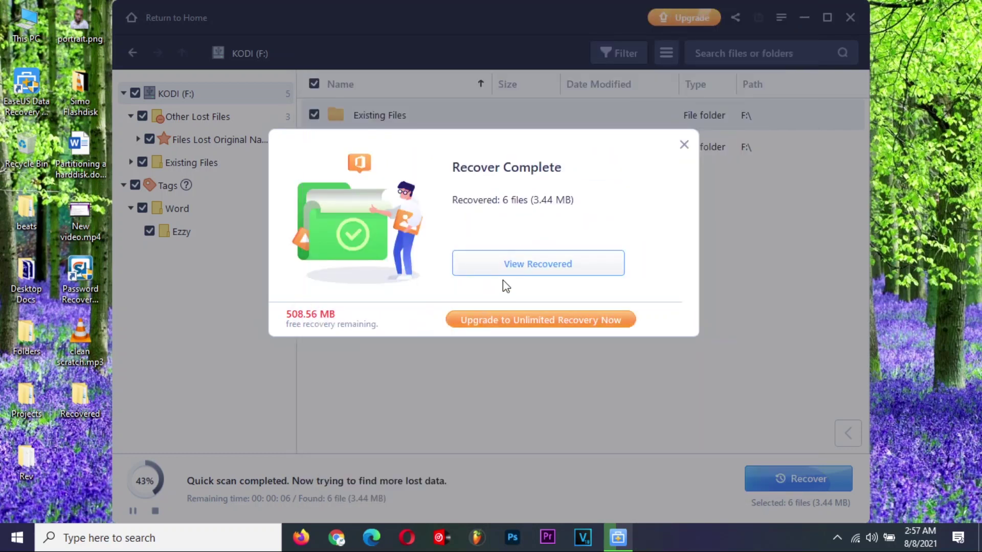
pyautogui.click(528, 263)
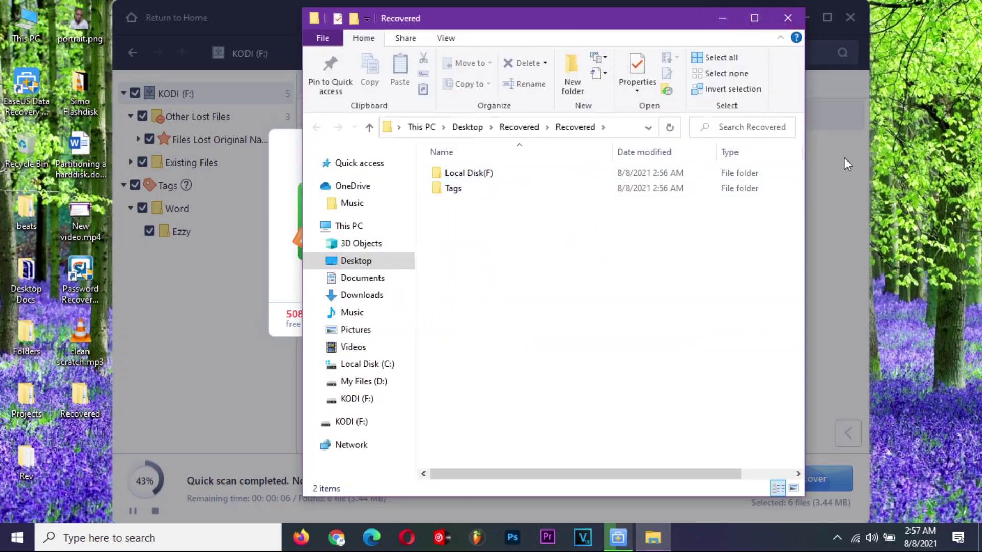
pyautogui.click(837, 192)
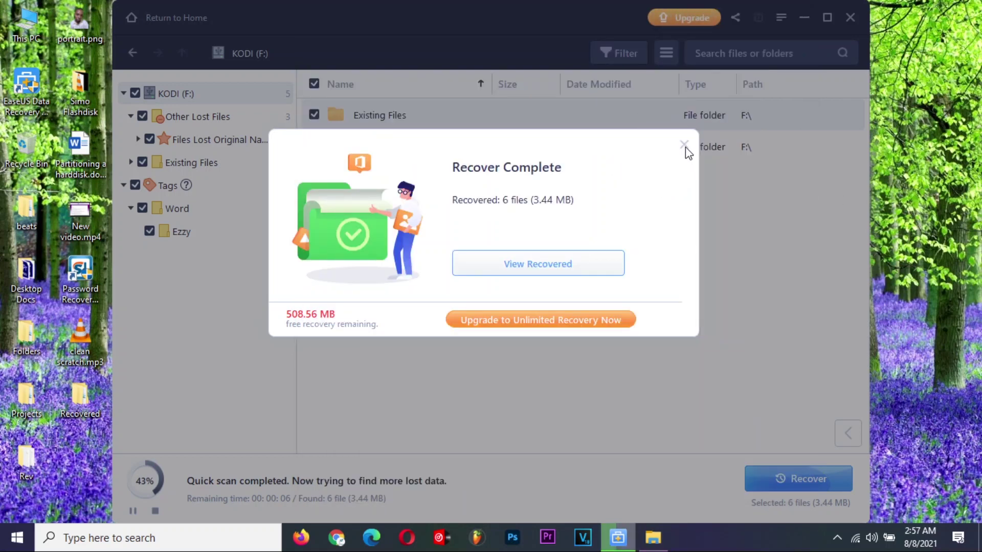
# - Close the Recover Complete dialog to return to the KODI (F:) scan results
pyautogui.click(685, 146)
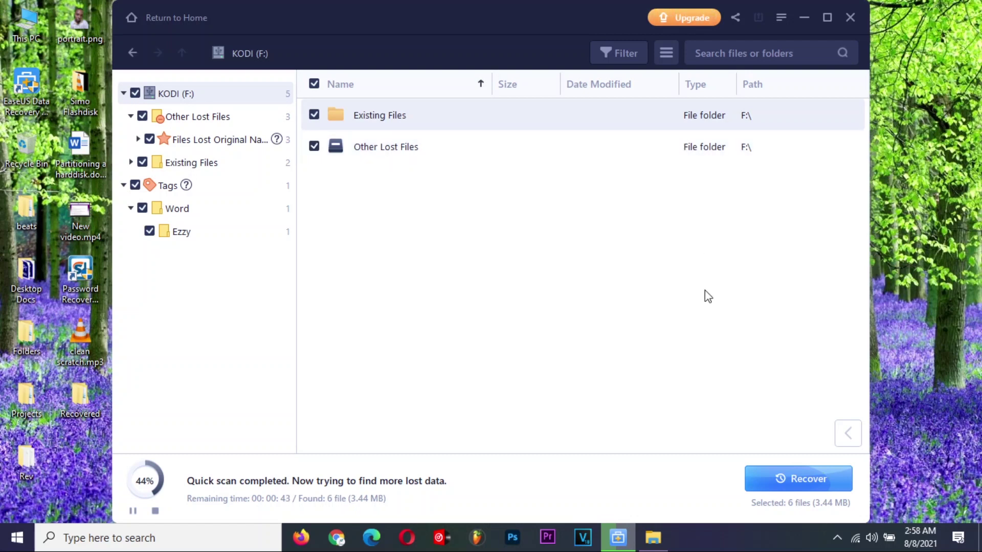
# - Exit EaseUS Data Recovery Wizard and submit an Excellent rating
pyautogui.click(852, 18)
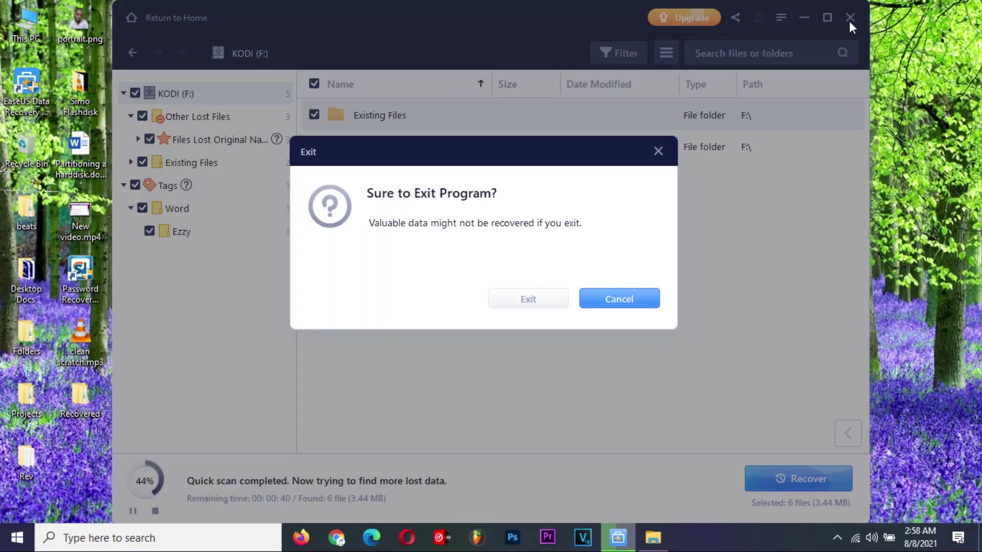
pyautogui.click(538, 302)
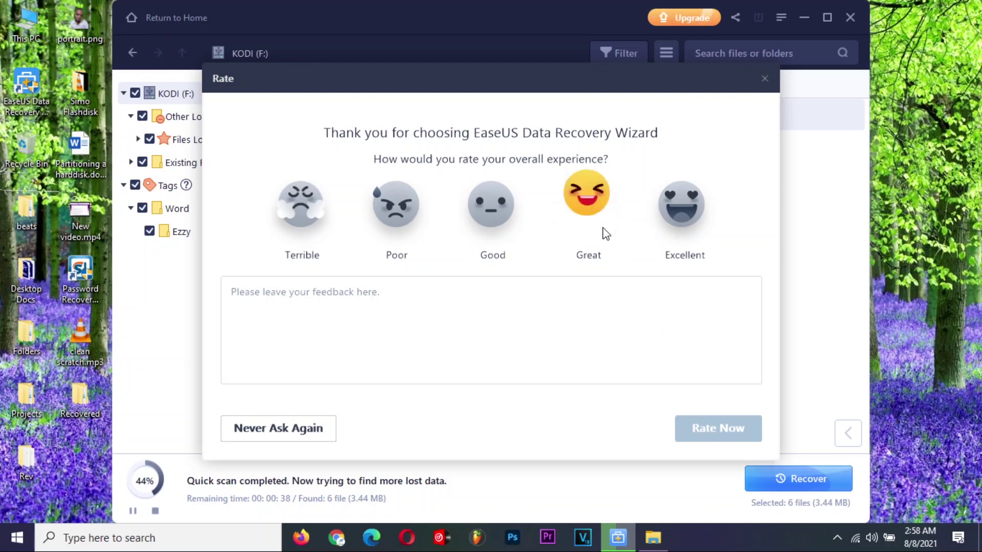
pyautogui.click(692, 223)
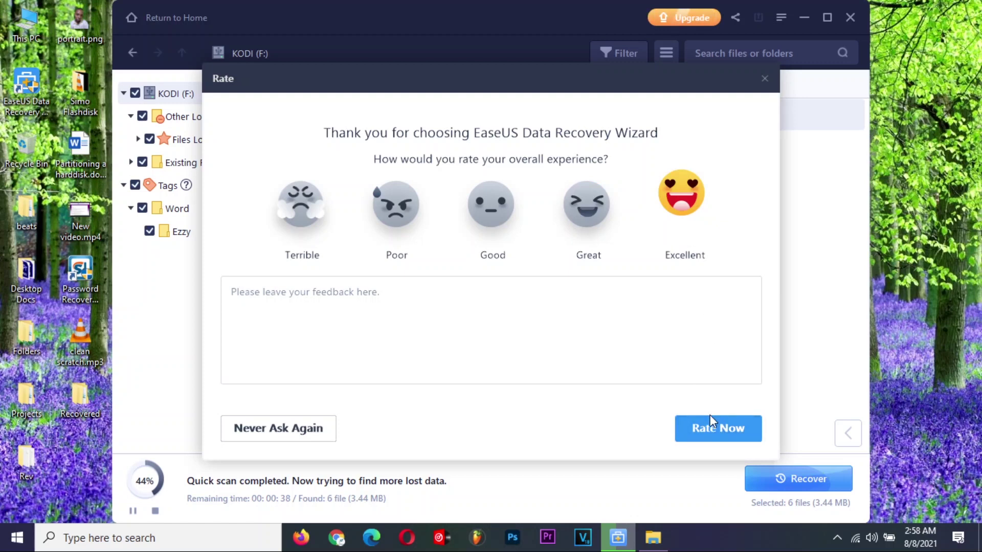
pyautogui.click(719, 430)
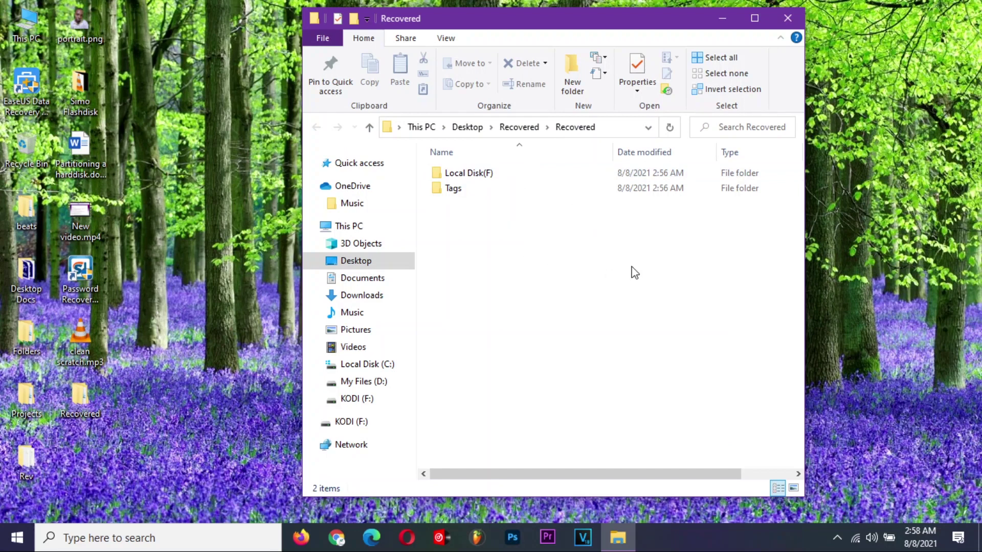
# - Inspect Local Disk(F), Existing Files and System Volume Information, then return to Recovered
pyautogui.click(483, 191)
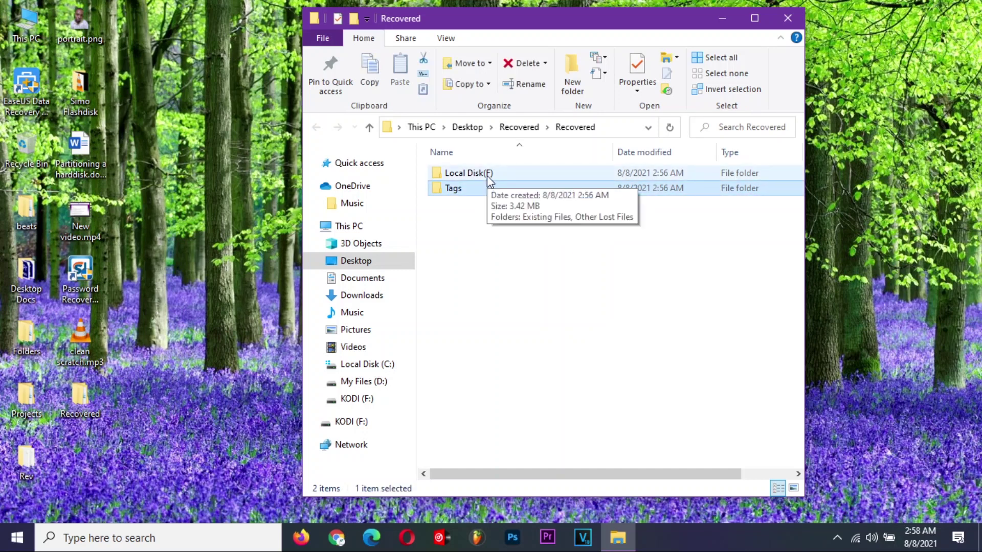
pyautogui.doubleClick(487, 176)
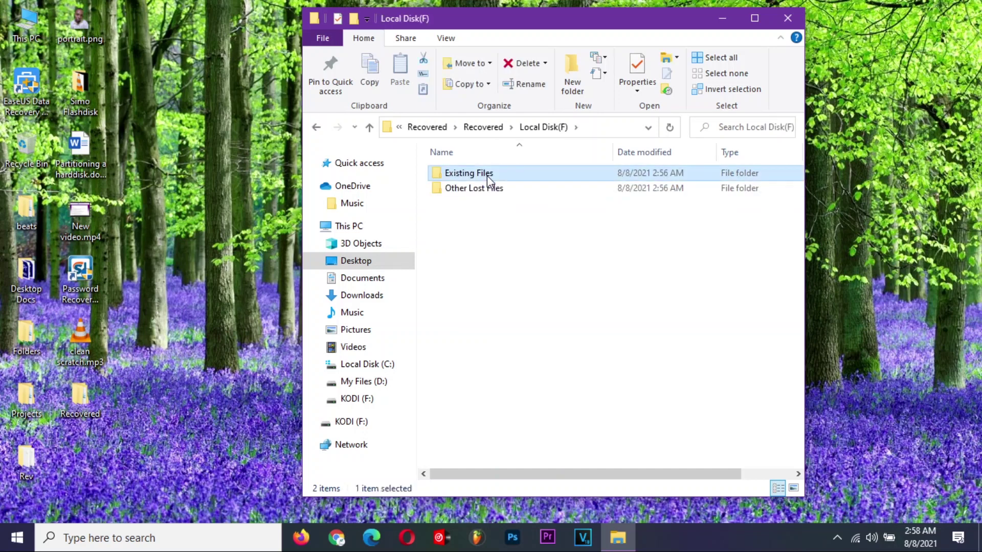
pyautogui.doubleClick(487, 175)
pyautogui.doubleClick(487, 175)
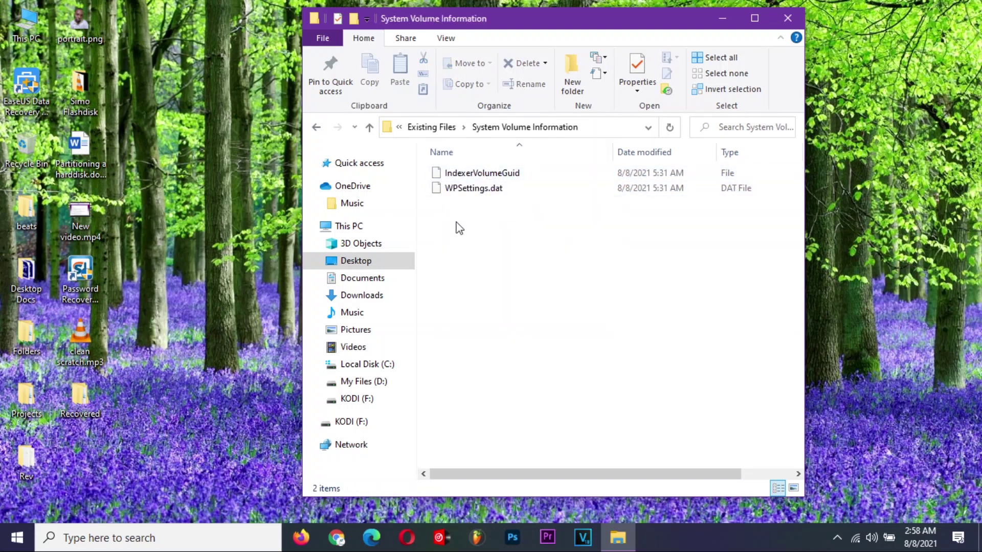
pyautogui.click(428, 126)
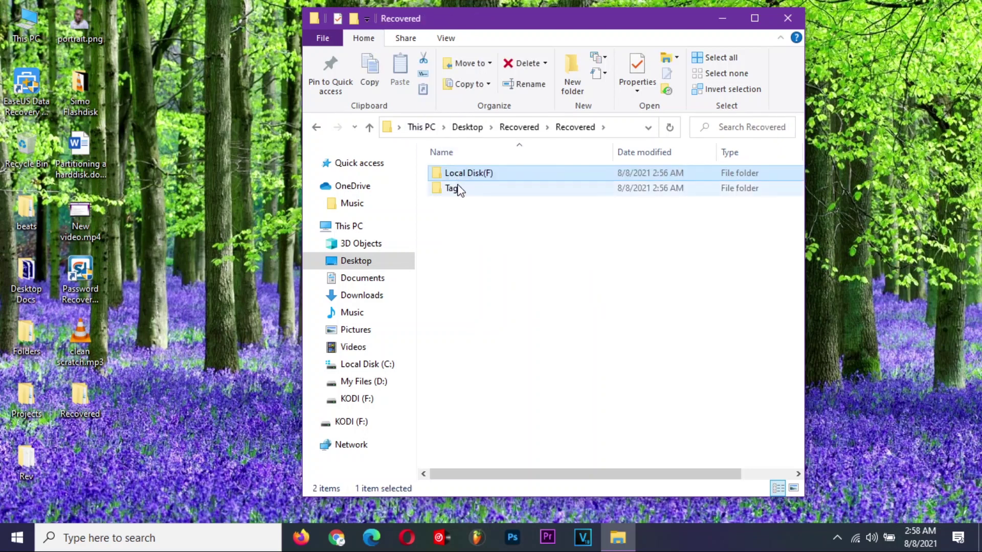
# - Open the Tags > Word > Ezzy folder
pyautogui.doubleClick(464, 189)
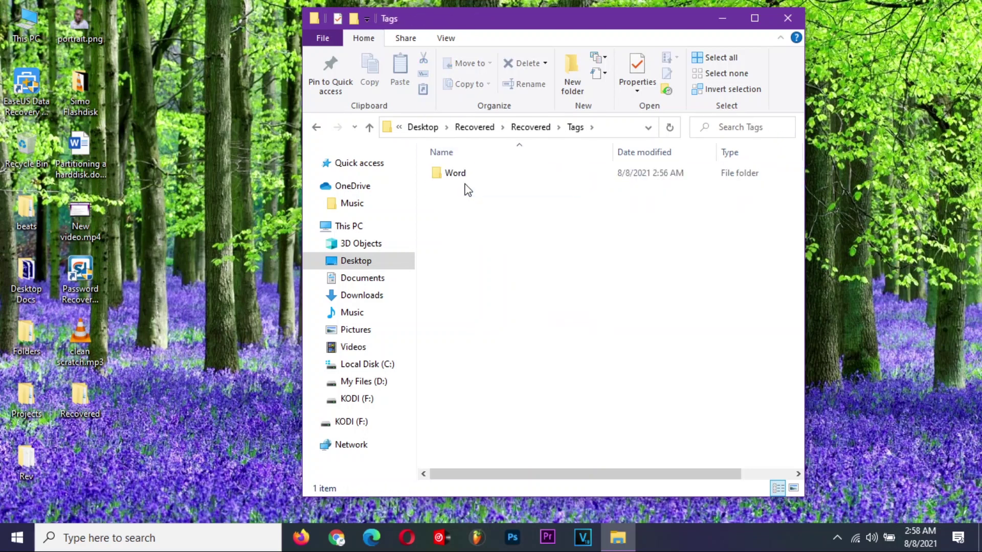
pyautogui.doubleClick(465, 177)
pyautogui.doubleClick(465, 178)
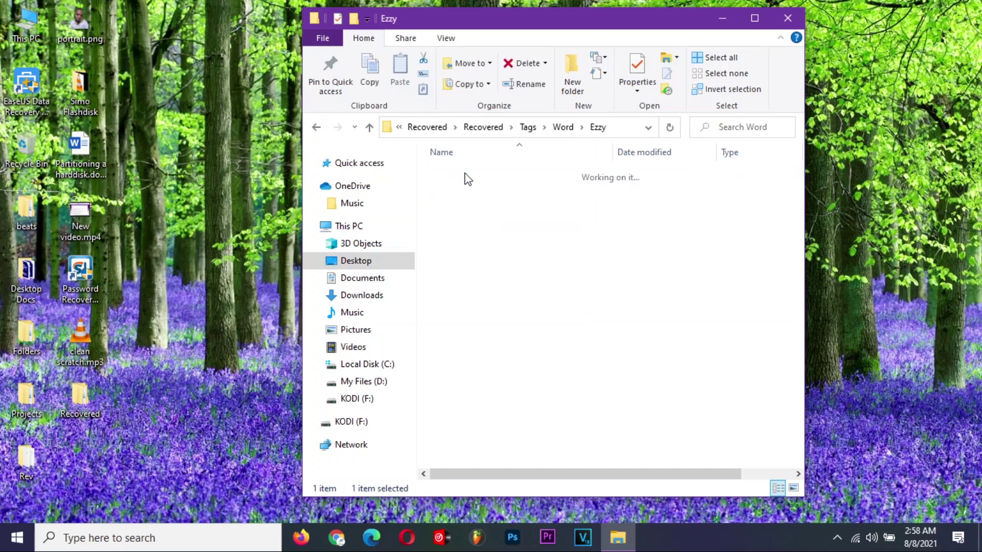
pyautogui.click(450, 177)
pyautogui.doubleClick(450, 175)
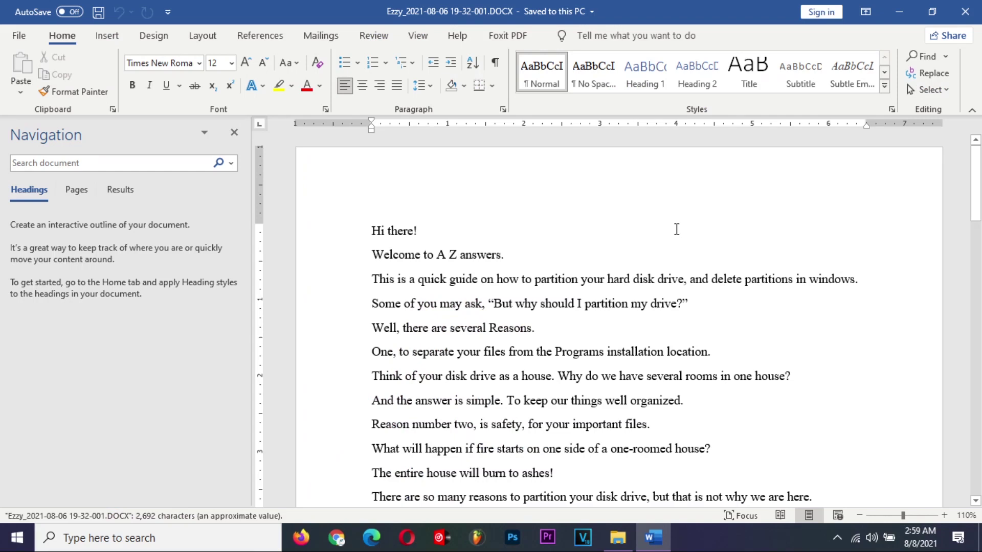
pyautogui.scroll(-1, 744, 251)
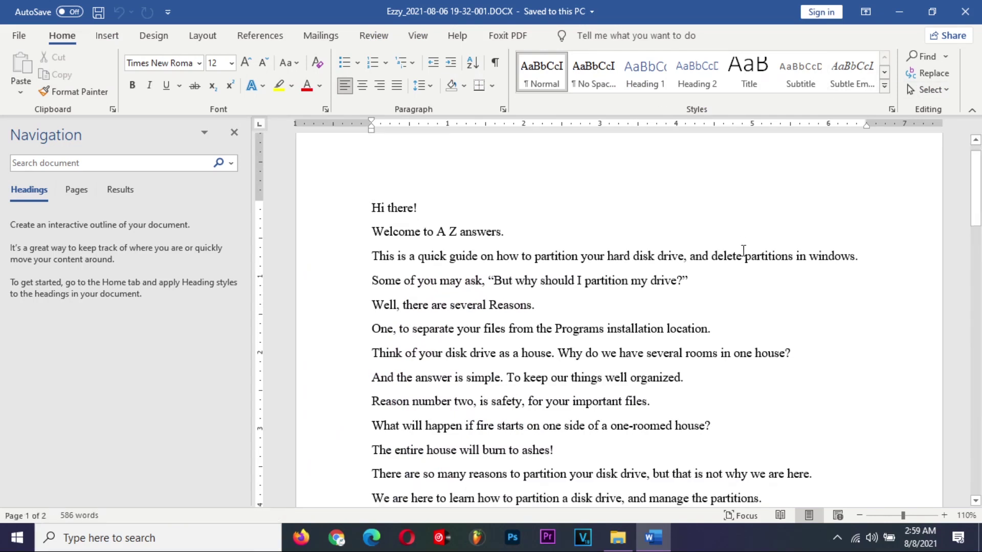
pyautogui.scroll(-10, 744, 252)
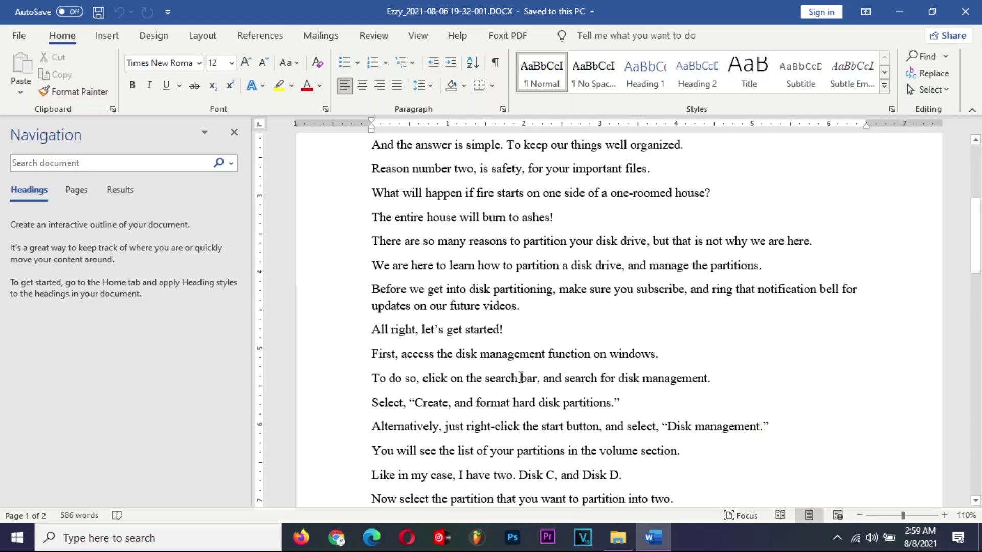
# - Close the Ezzy document and go back up through the folders to the Desktop
pyautogui.click(965, 12)
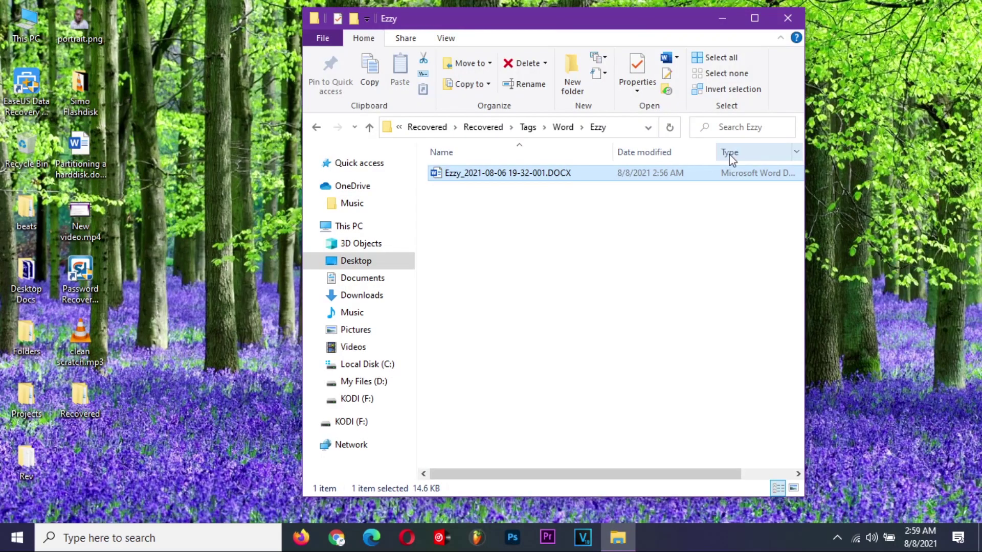
pyautogui.click(565, 129)
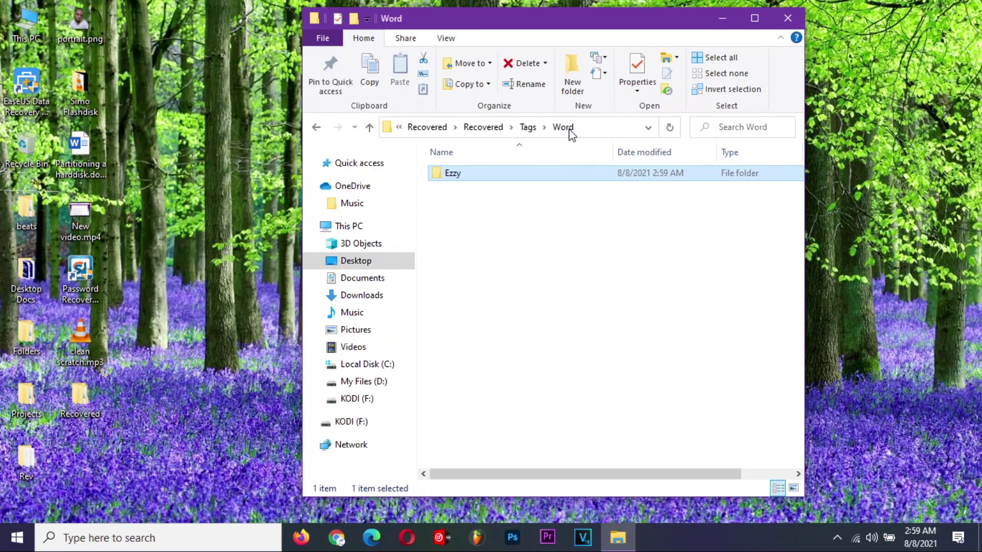
pyautogui.click(527, 130)
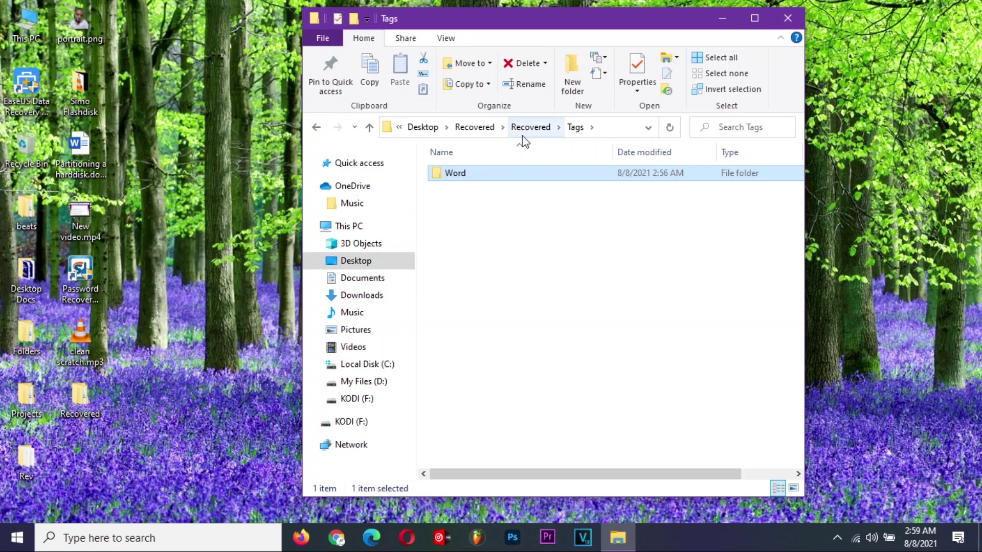
pyautogui.click(483, 127)
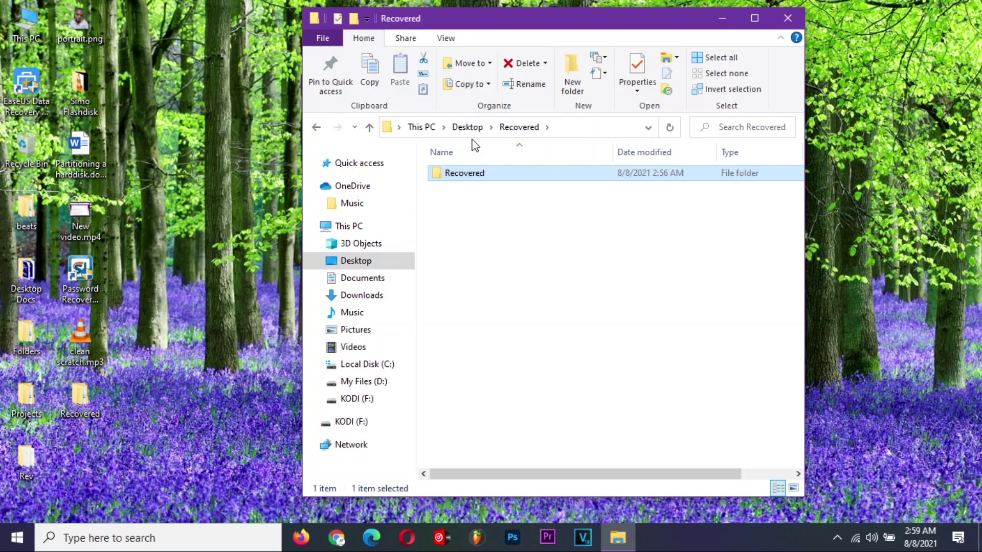
pyautogui.click(468, 127)
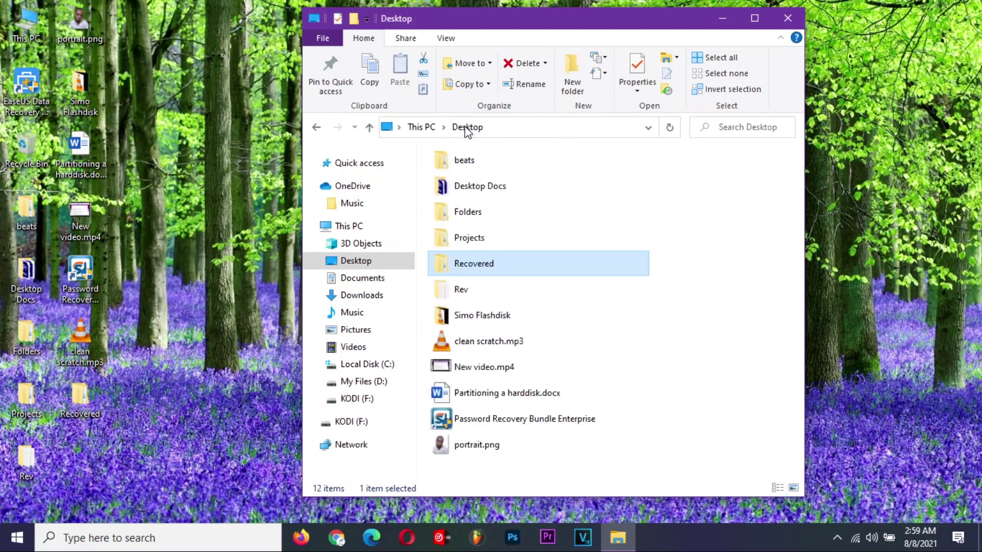
# - Open '#1 Missing Filename File.docx' from Recovered\Local Disk(F)\Other Lost Files\Files Lost Original Name\docx
pyautogui.doubleClick(463, 272)
pyautogui.doubleClick(462, 175)
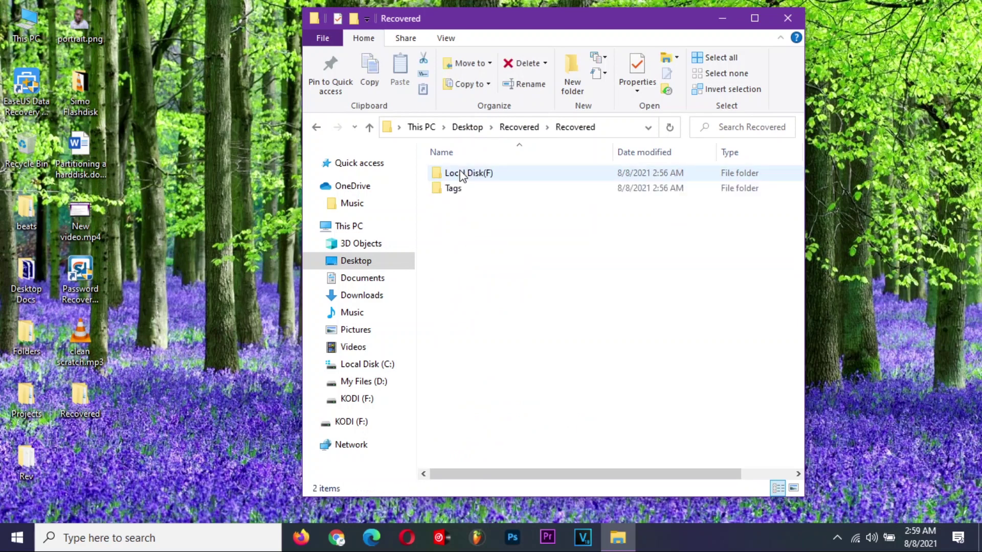
pyautogui.doubleClick(462, 175)
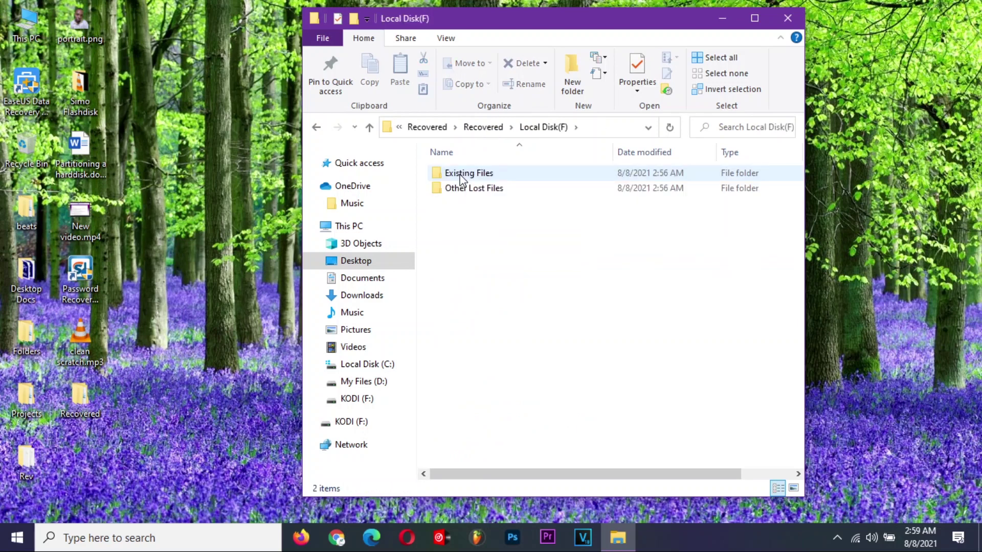
pyautogui.doubleClick(468, 191)
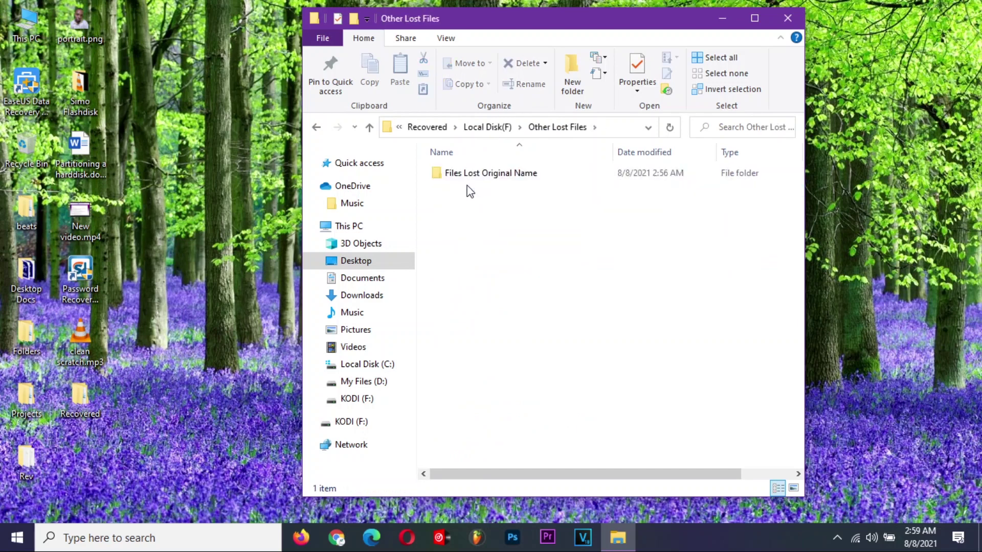
pyautogui.doubleClick(469, 173)
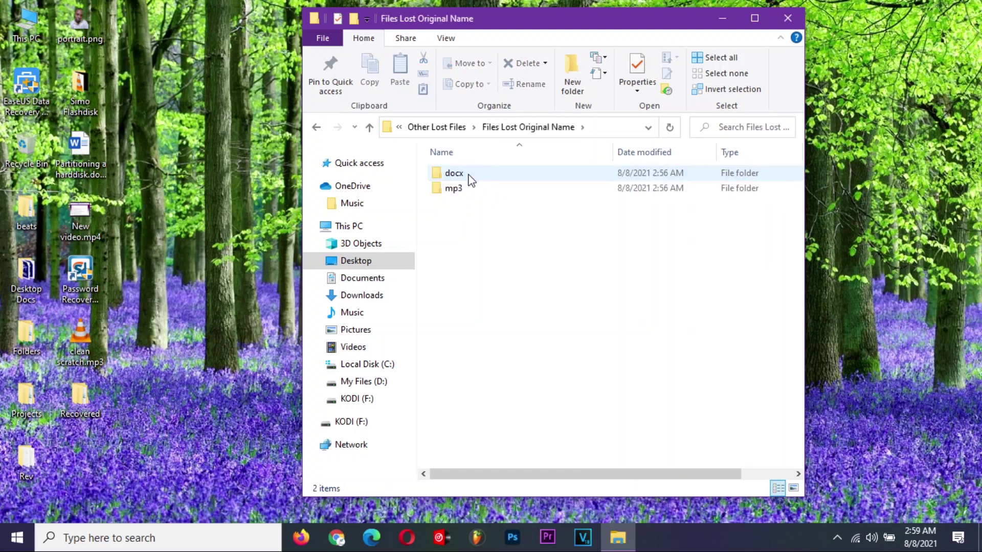
pyautogui.doubleClick(470, 175)
pyautogui.click(476, 175)
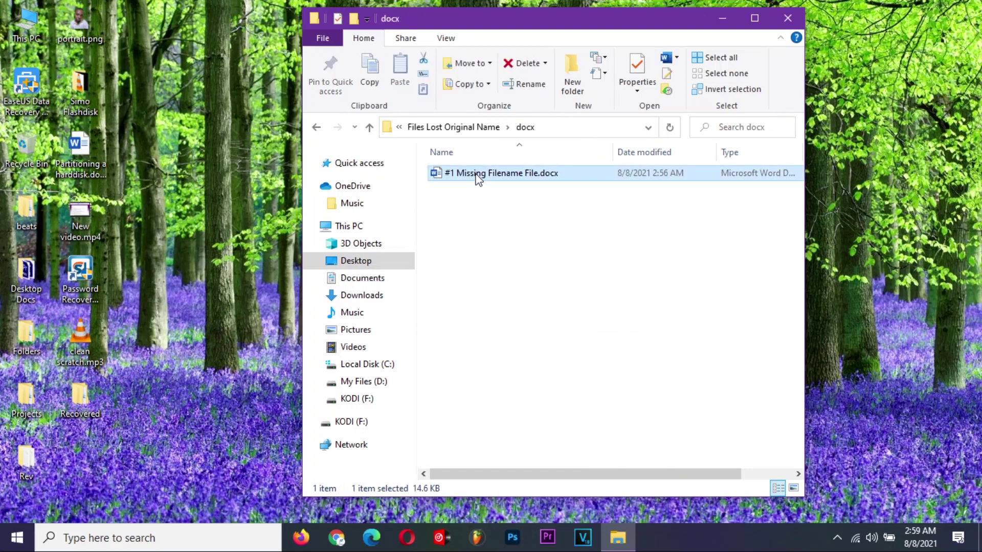
pyautogui.doubleClick(476, 175)
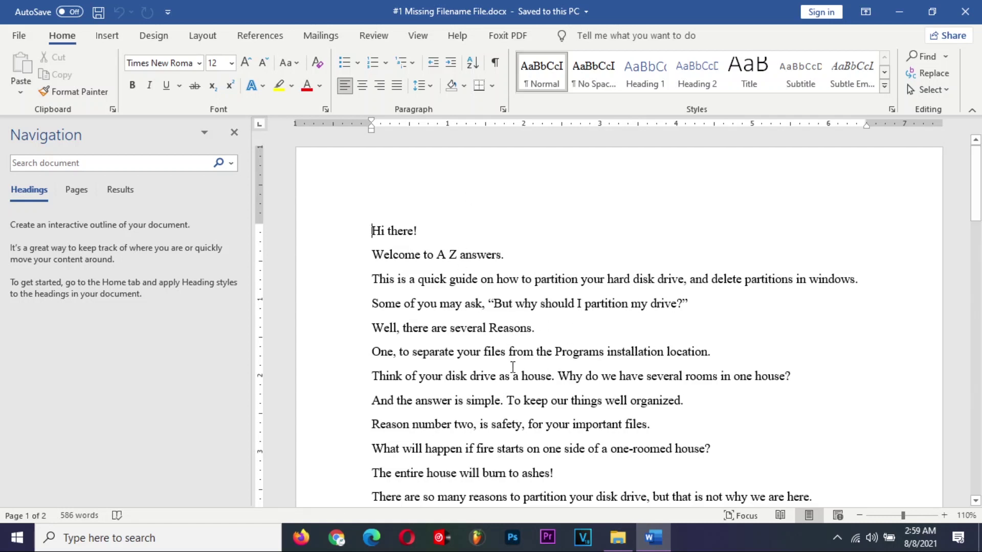
pyautogui.scroll(-1, 513, 369)
pyautogui.scroll(-2, 513, 368)
pyautogui.scroll(-2, 512, 368)
pyautogui.scroll(-1, 513, 366)
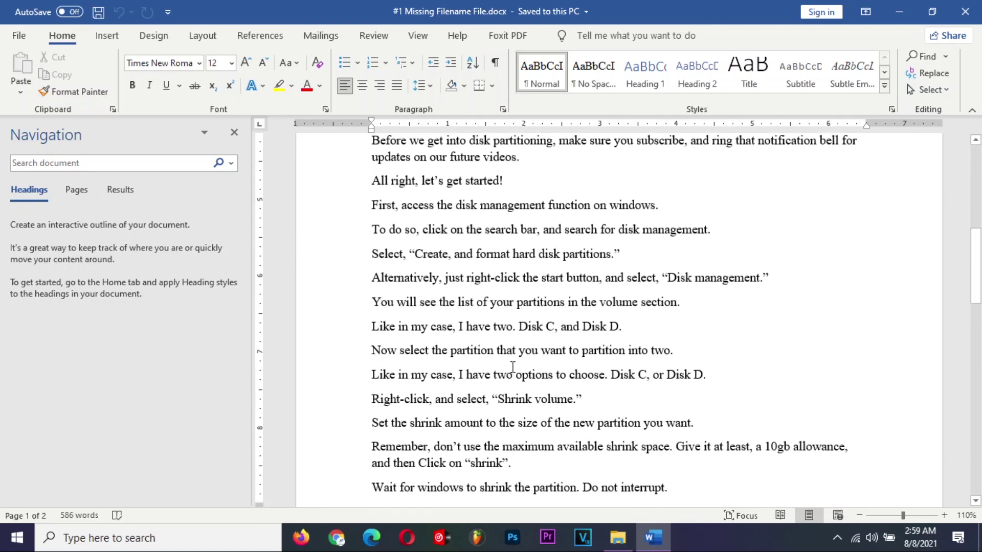
pyautogui.scroll(-2, 512, 368)
pyautogui.scroll(-2, 513, 368)
pyautogui.scroll(1, 512, 367)
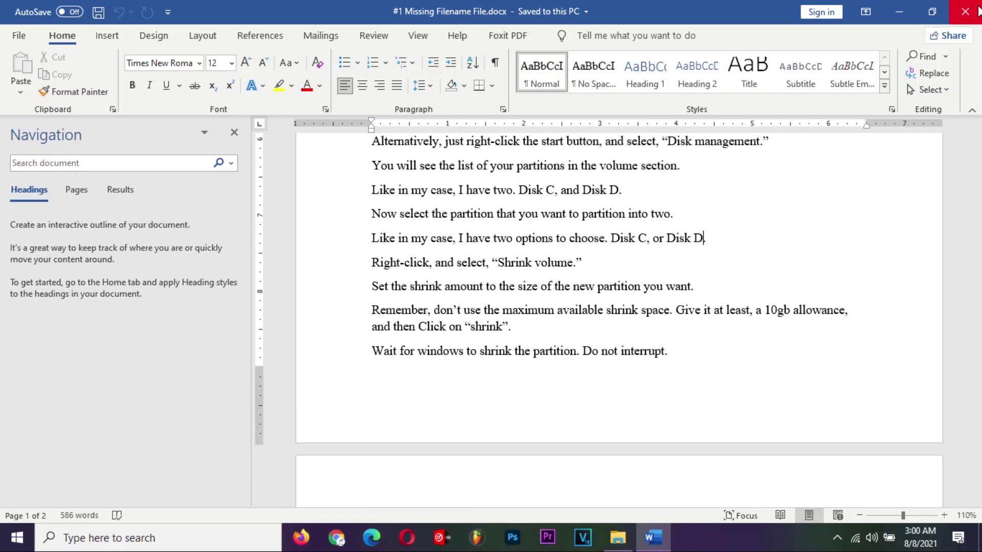
# - Close Word, open the mp3 folder under Files Lost Original Name, and play track #1
pyautogui.click(968, 19)
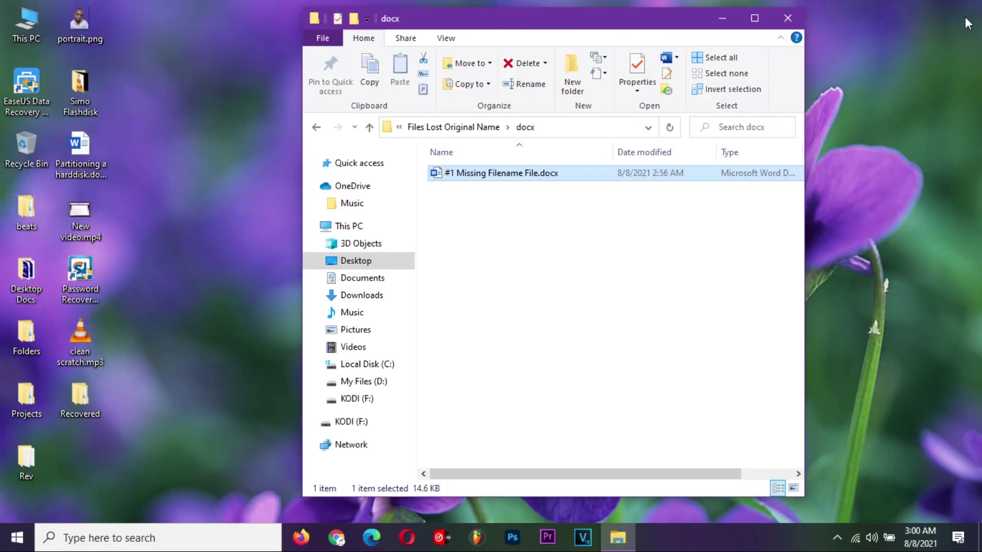
pyautogui.click(453, 127)
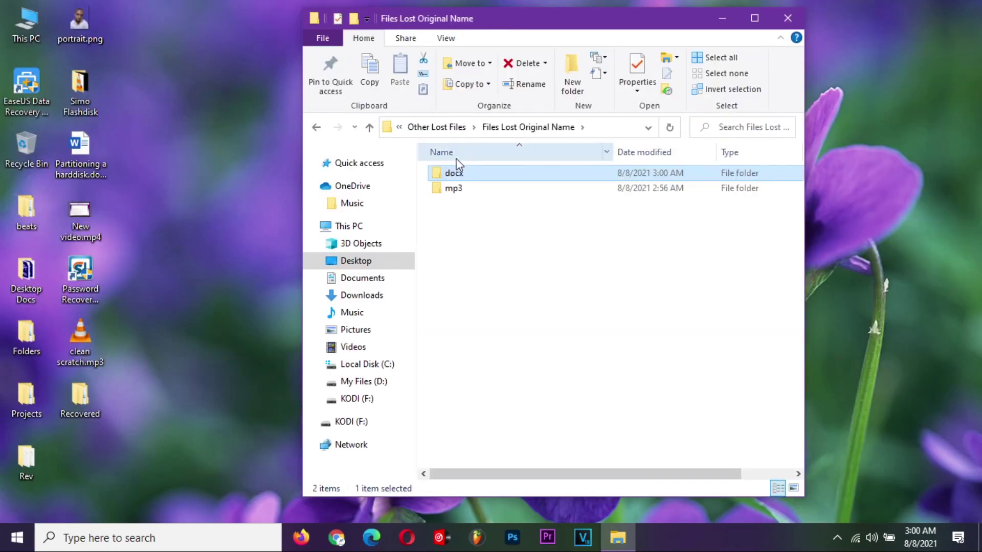
pyautogui.click(461, 192)
pyautogui.doubleClick(460, 192)
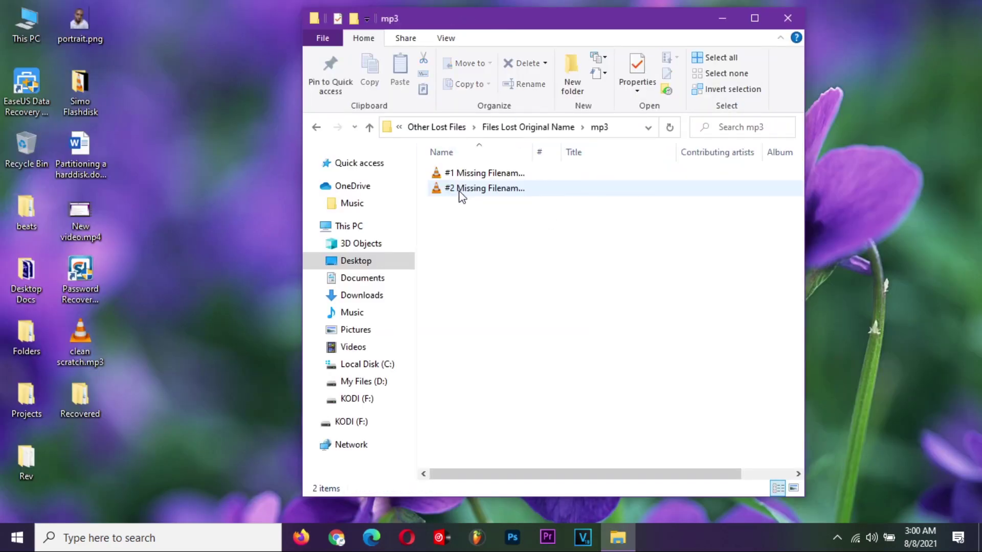
pyautogui.doubleClick(489, 174)
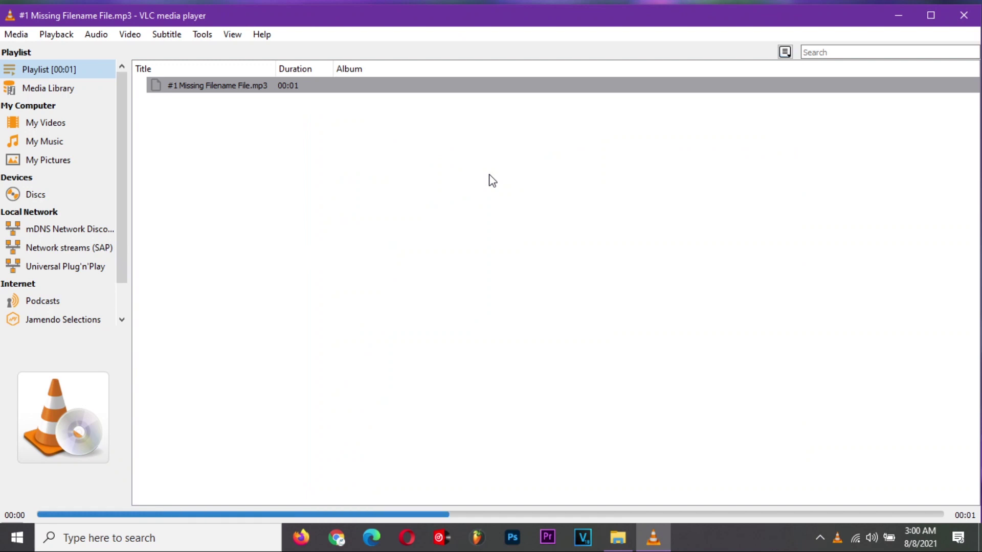
# - Close VLC, play '#2 Missing Filename File.mp3', then close VLC again
pyautogui.click(964, 15)
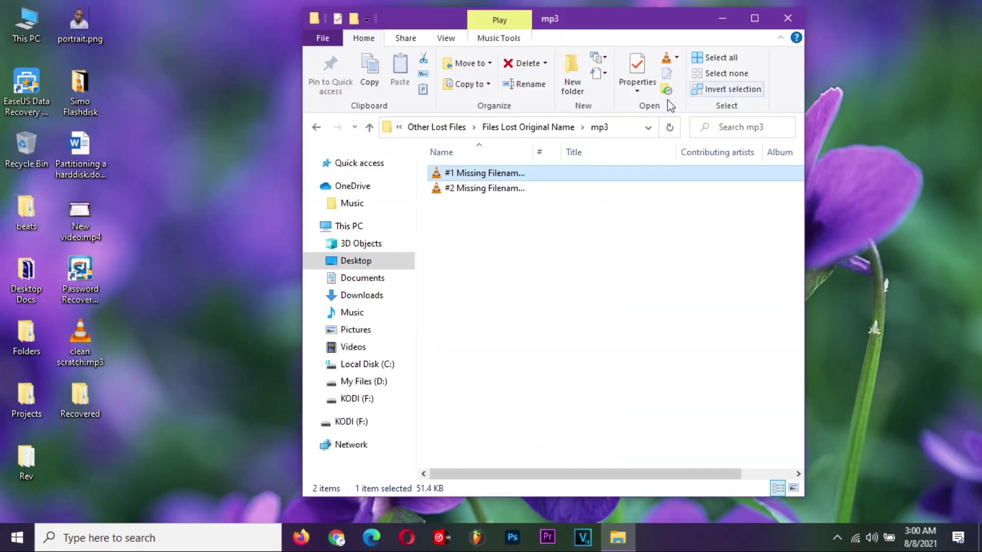
pyautogui.click(460, 193)
pyautogui.doubleClick(461, 192)
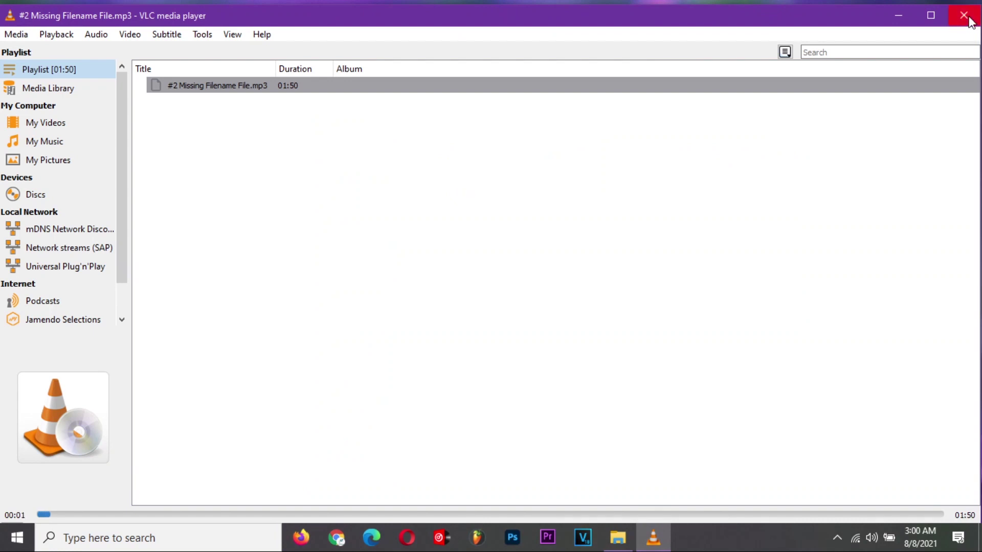
pyautogui.click(964, 16)
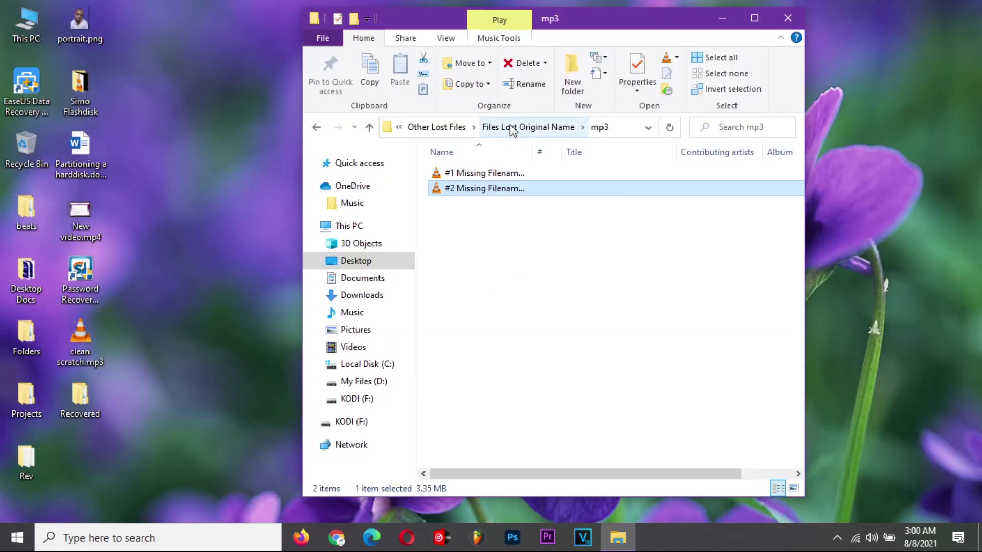
# - Go up to the inner Recovered folder, briefly open Tags, and return to Recovered
pyautogui.click(451, 128)
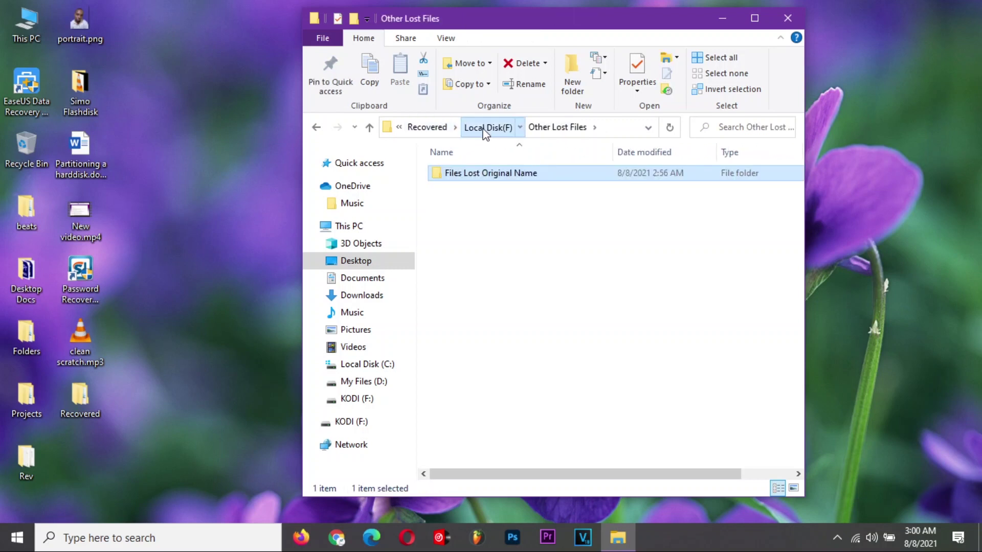
pyautogui.click(485, 131)
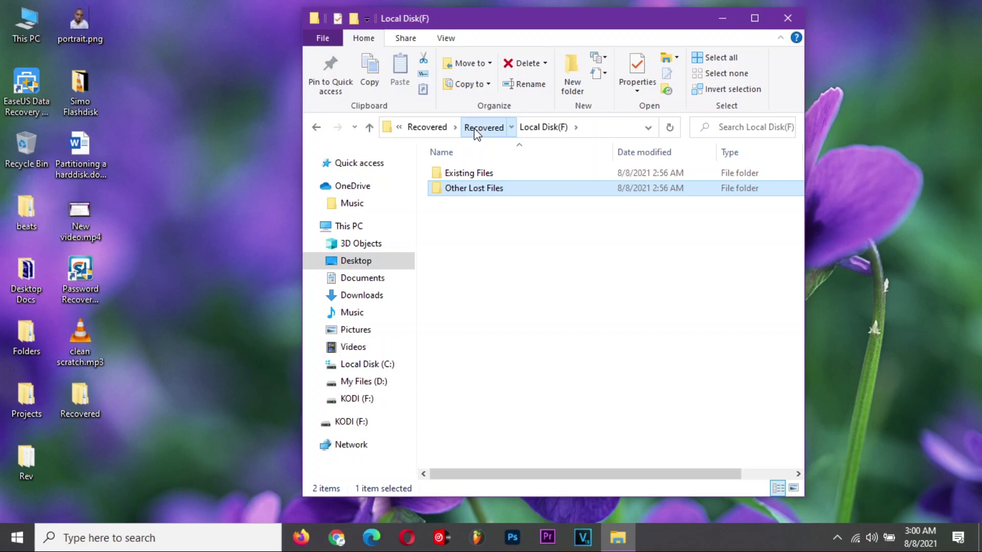
pyautogui.click(479, 129)
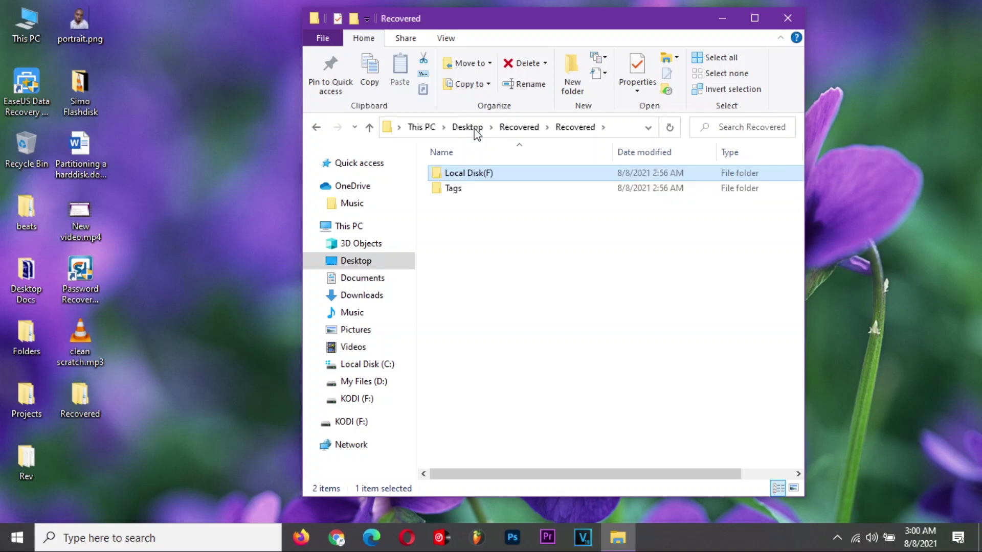
pyautogui.doubleClick(472, 190)
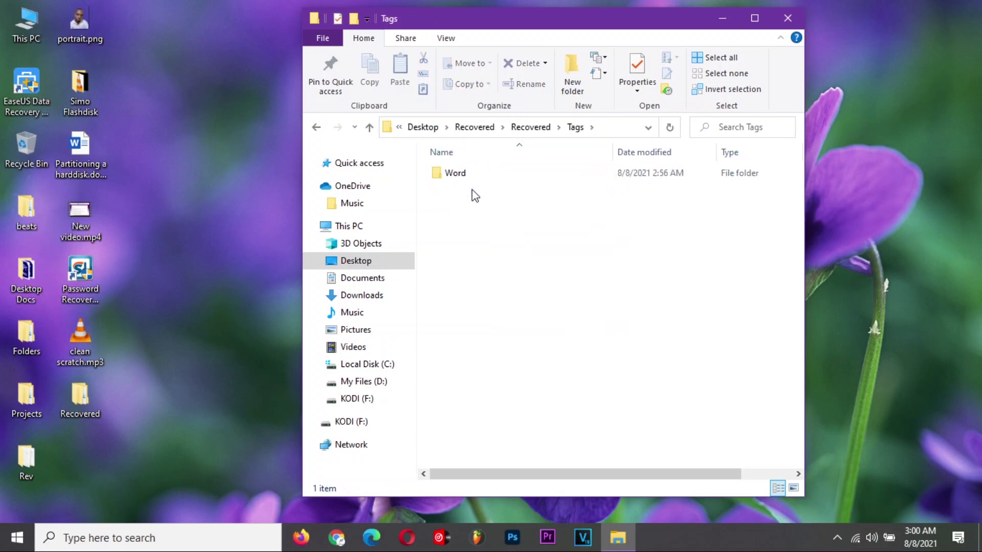
pyautogui.click(522, 129)
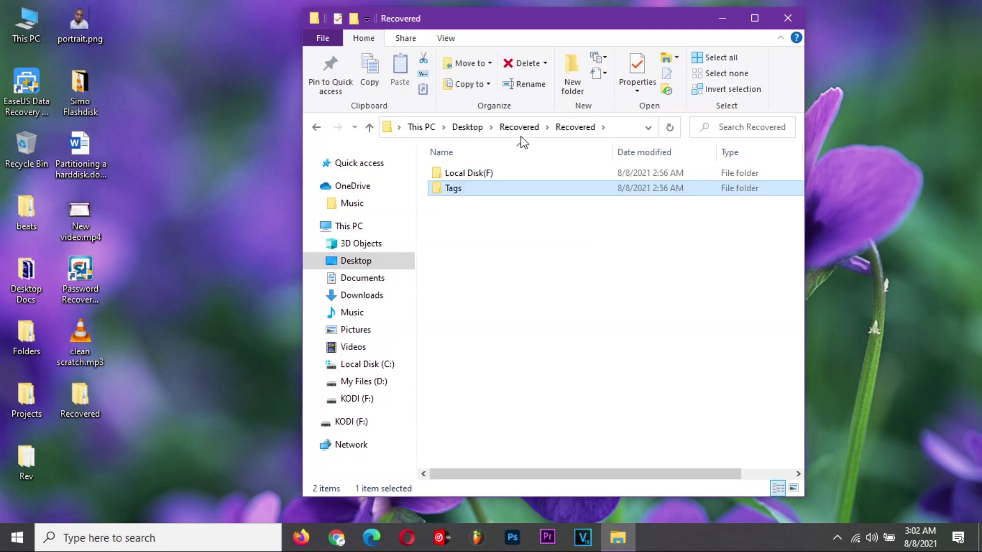